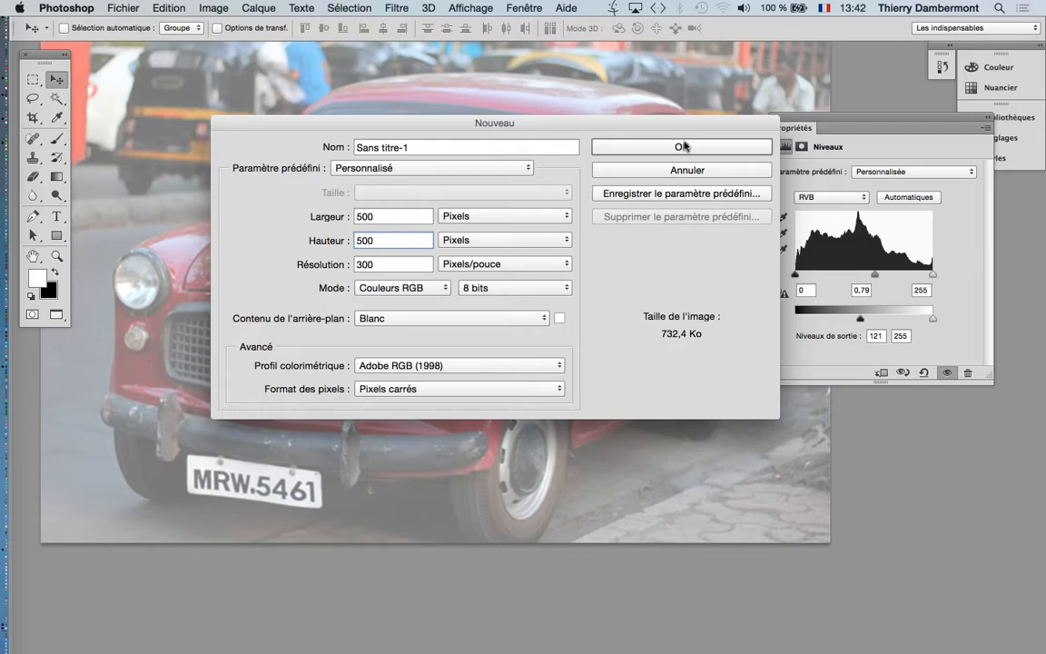
- Create a blank 500 × 500 pixel RGB document at 300 pixels/inch with a white background, and place the tools palette beside the canvas
click(672, 146)
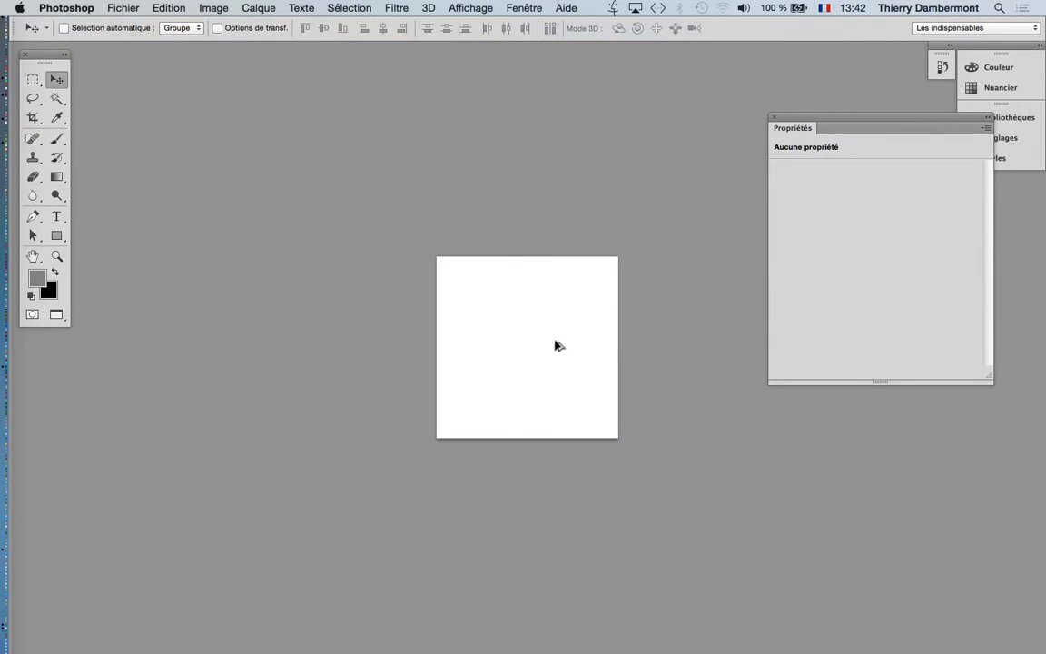
scroll(550, 323, up, 2)
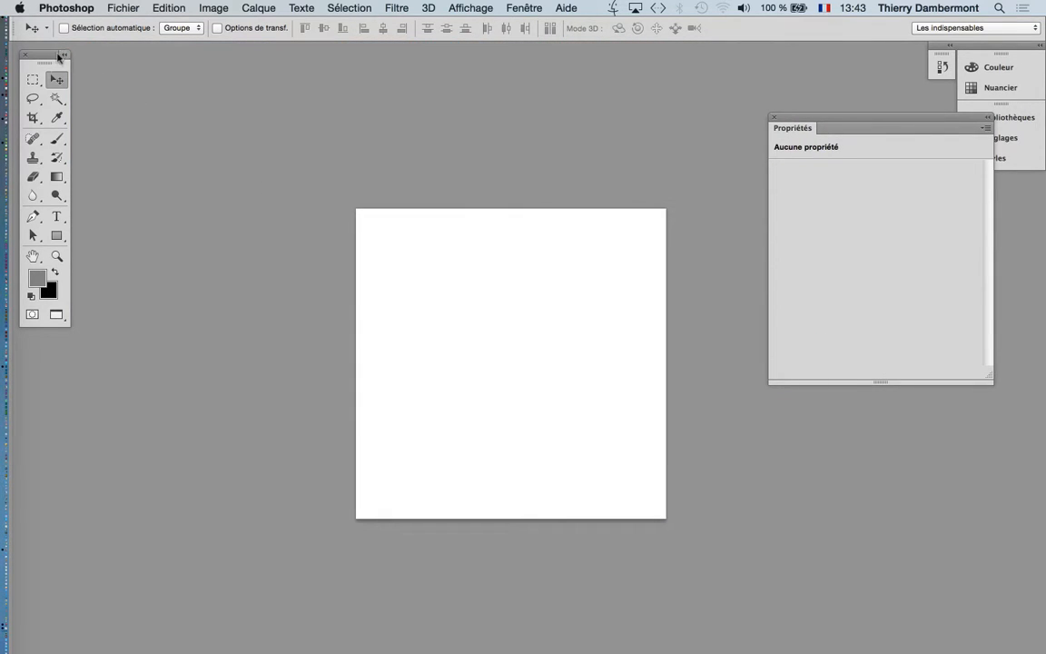
drag(45, 55, 145, 118)
drag(363, 233, 295, 156)
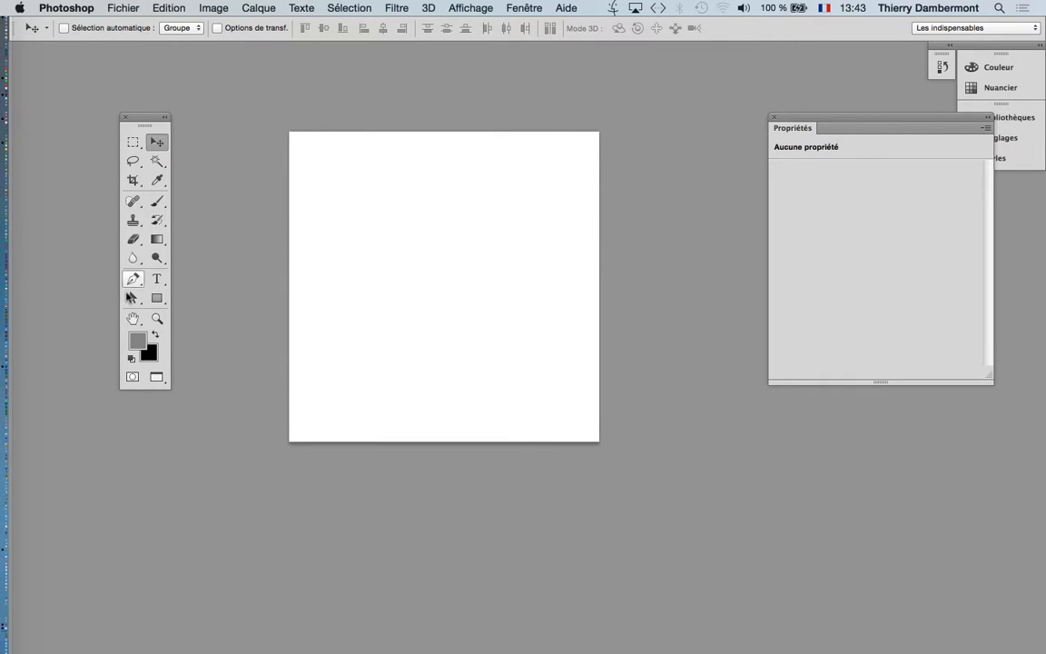
- Start a path with the Pen tool using two anchor points, and stretch the second point's incoming handle to round the segment into an arc
click(132, 282)
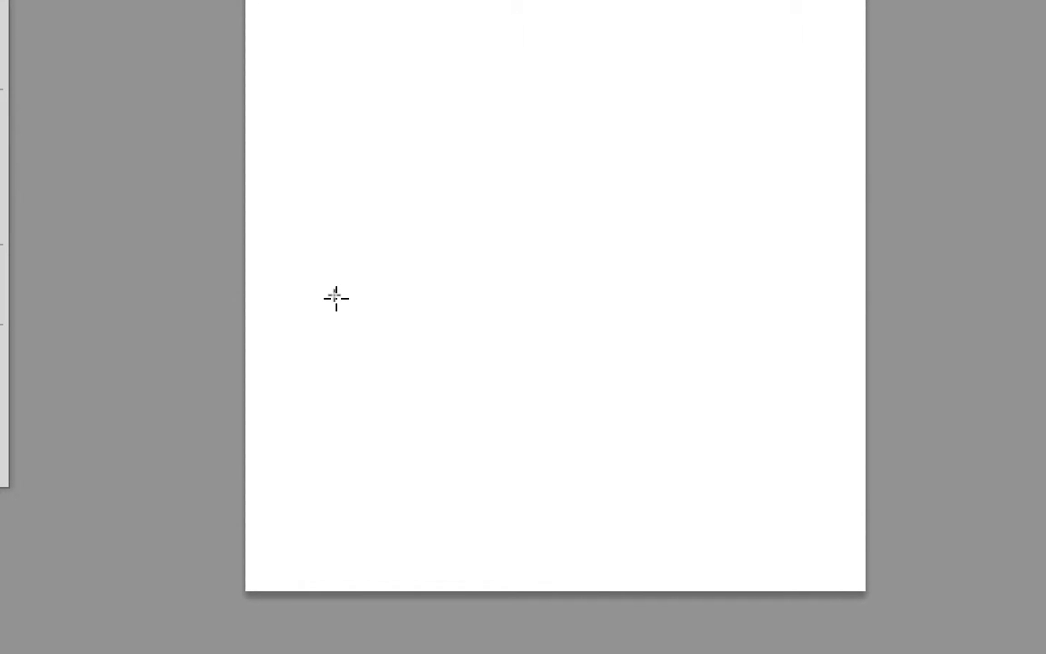
click(336, 297)
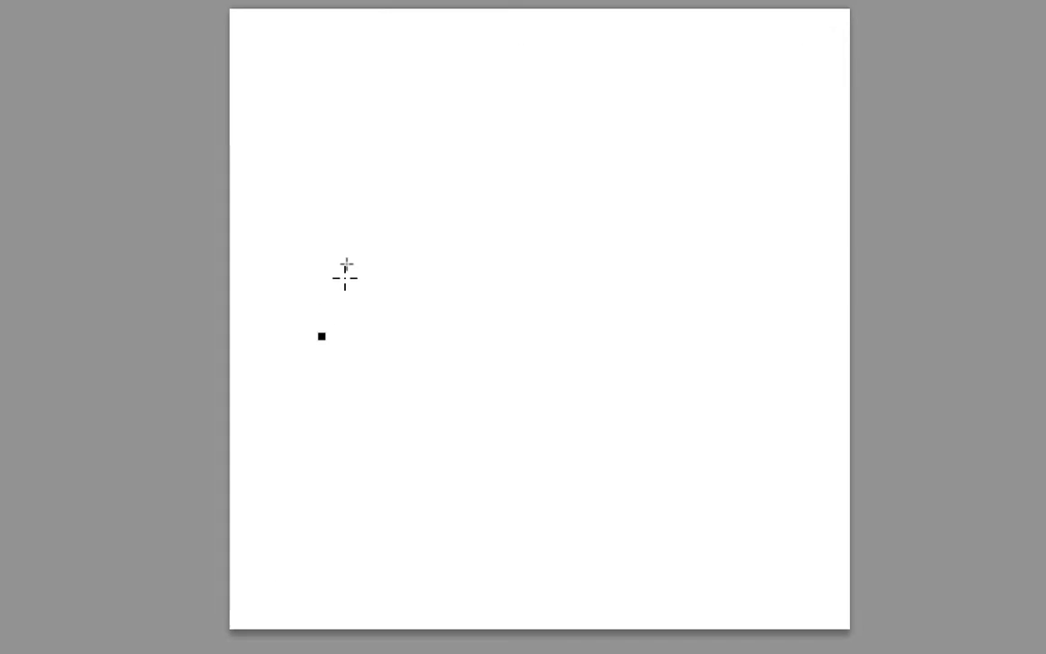
click(421, 187)
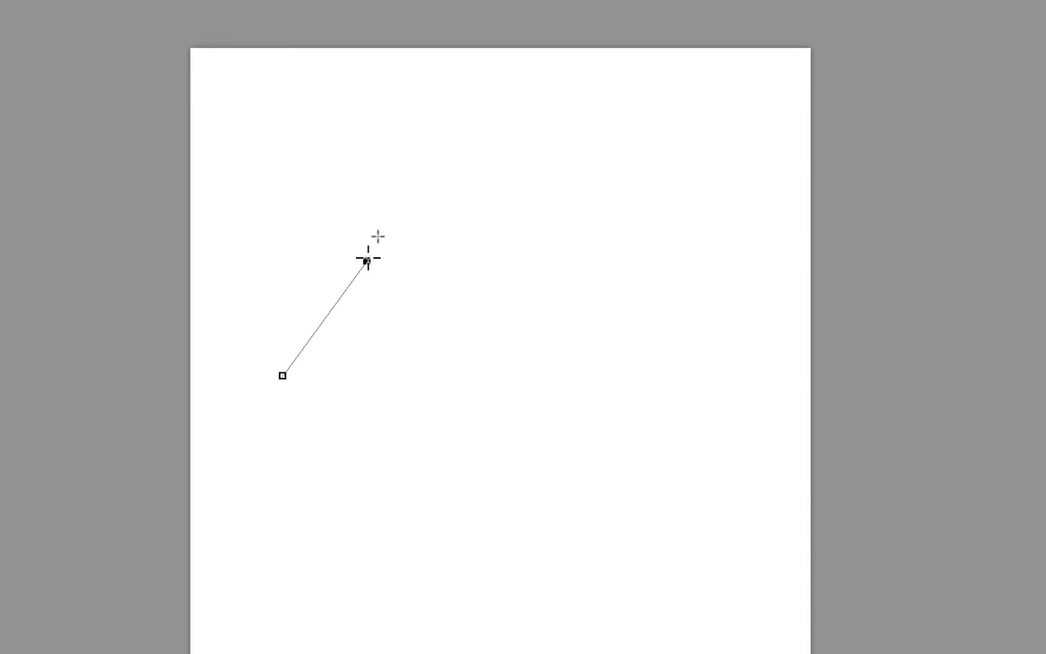
drag(368, 259, 372, 257)
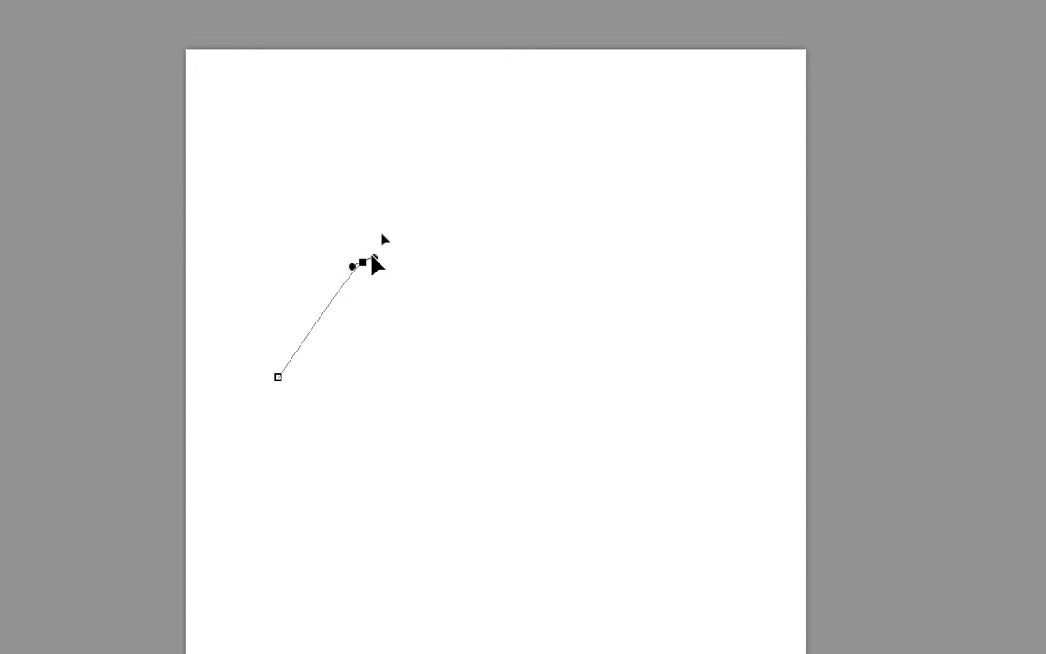
drag(372, 258, 373, 258)
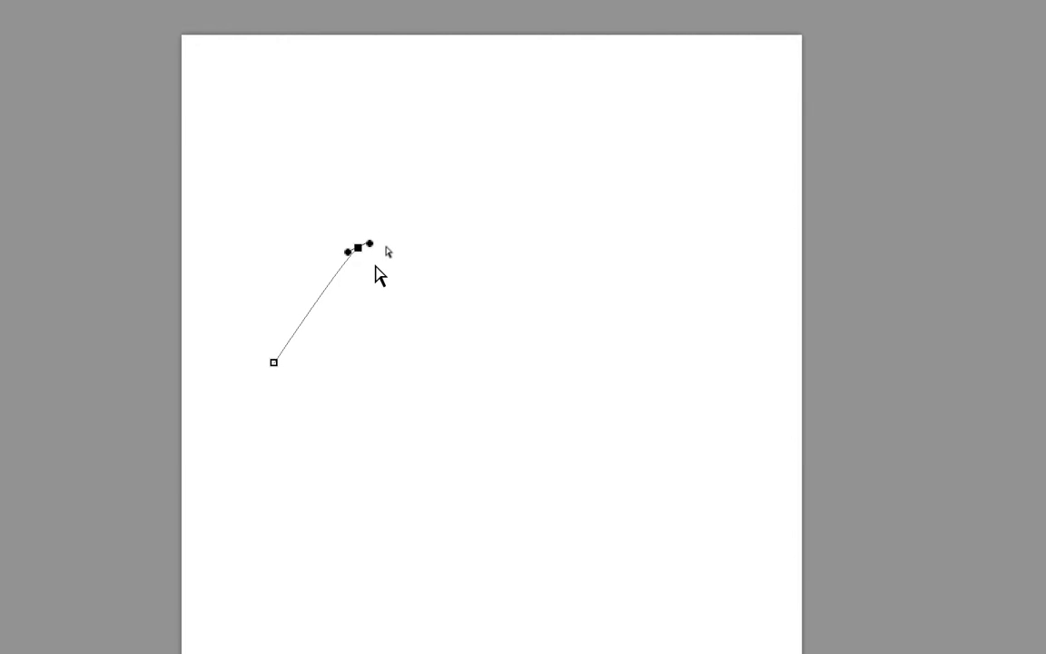
drag(361, 258, 241, 293)
mouse_move(319, 272)
mouse_down()
mouse_move(331, 256)
mouse_move(335, 270)
mouse_up()
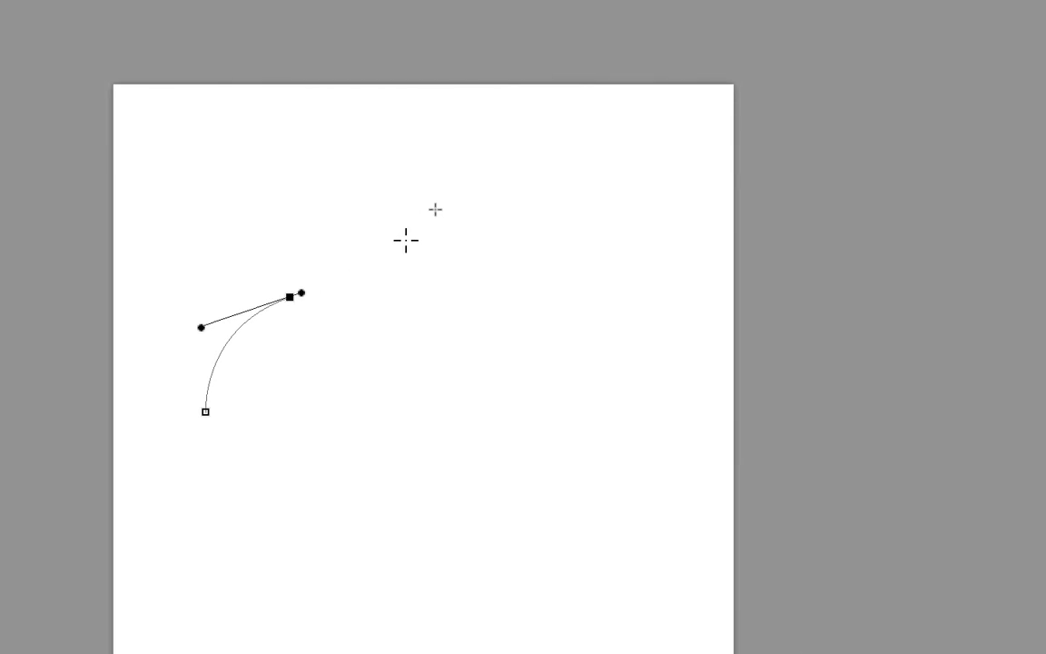
- Extend the path up and across with two more anchor points, pulling their incoming handles so the segments flow into a wave
click(556, 173)
drag(410, 234, 371, 274)
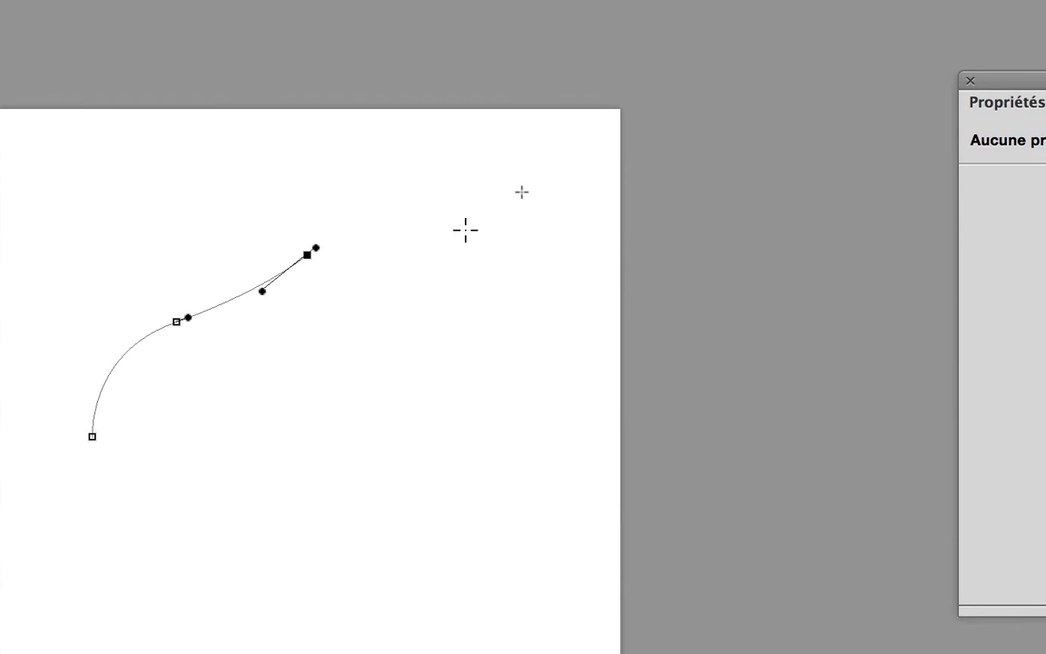
drag(594, 191, 603, 200)
drag(461, 227, 407, 191)
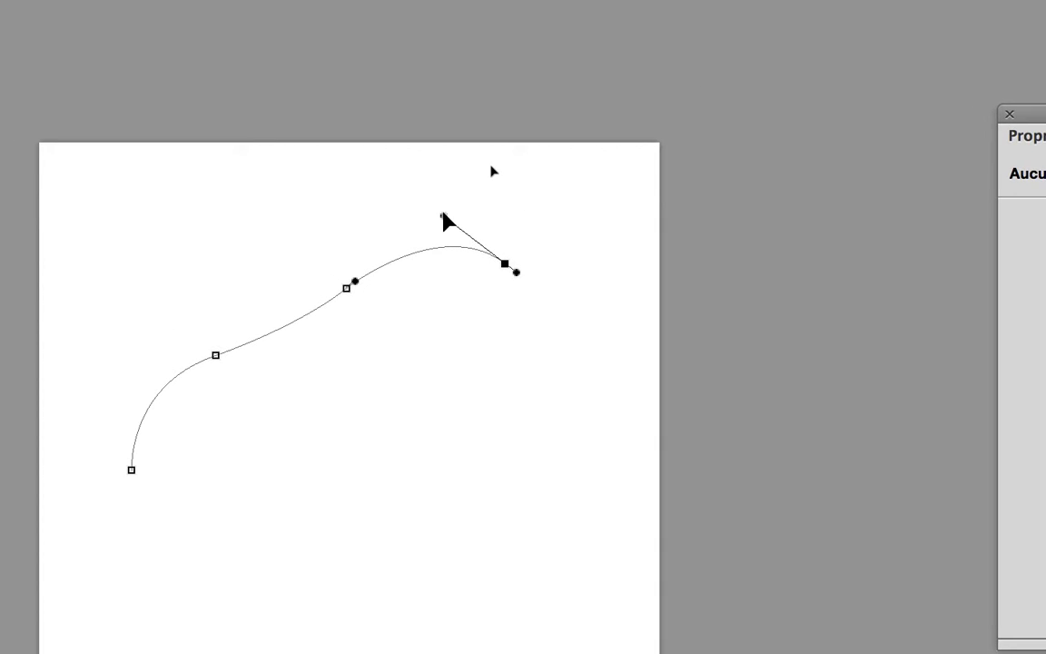
- Add an anchor point below the path's end with a bulging curve, and break its outgoing handle upward to form a sharp corner
click(444, 387)
drag(456, 283, 531, 220)
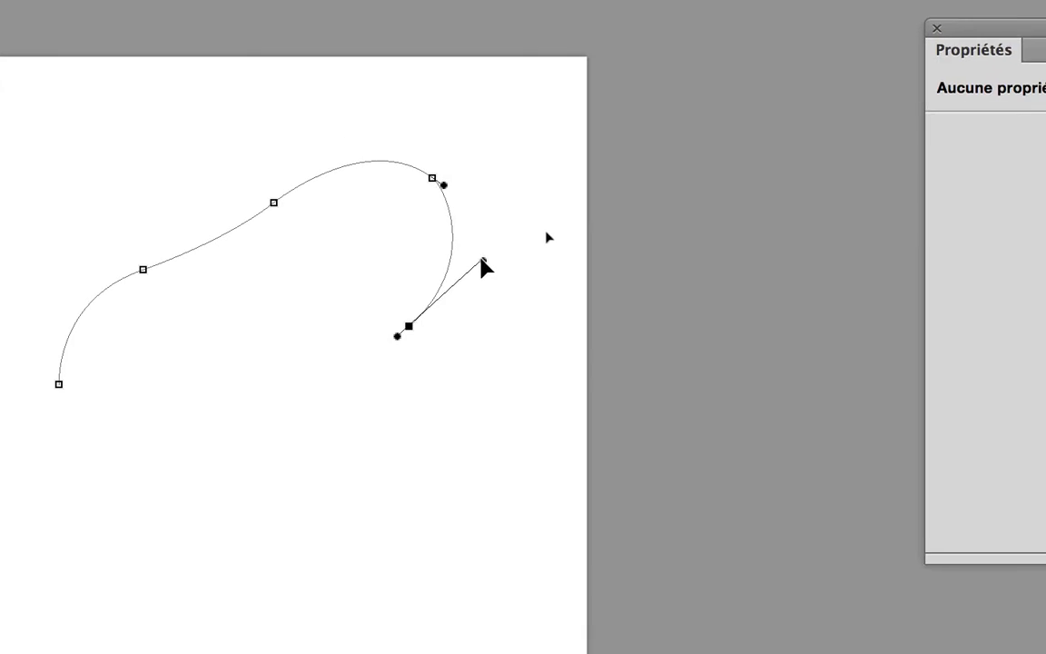
drag(483, 266, 488, 262)
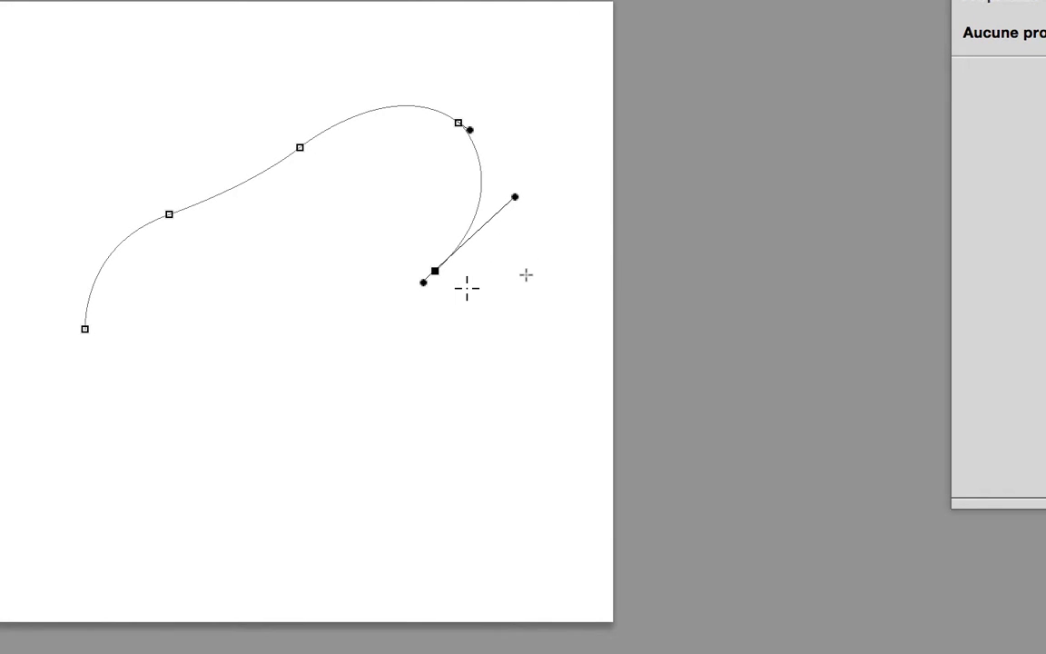
drag(423, 282, 426, 225)
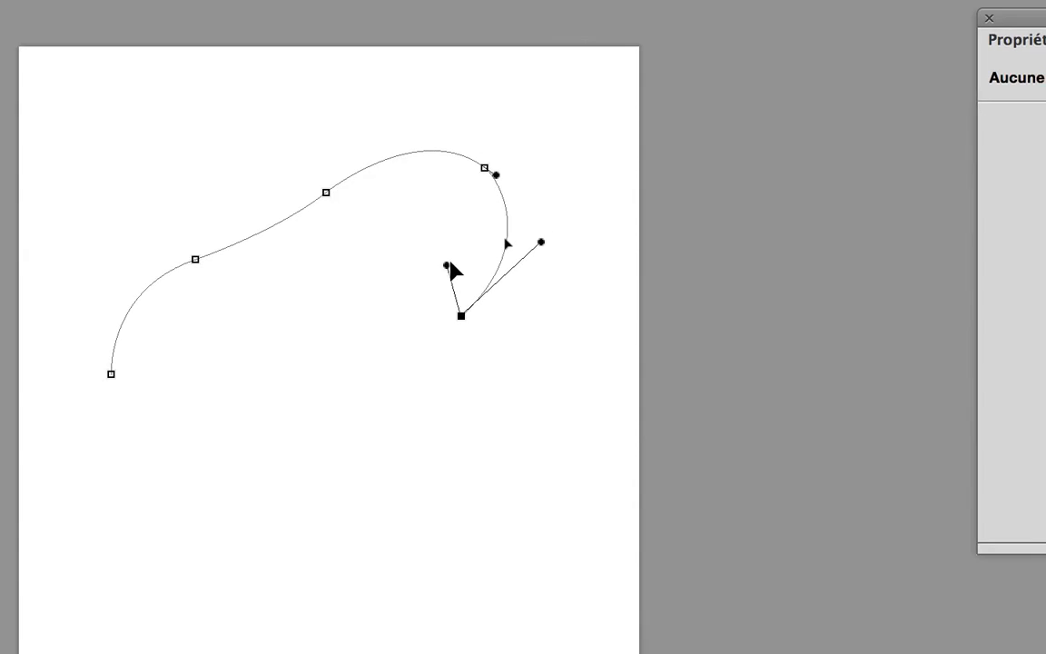
drag(449, 262, 466, 248)
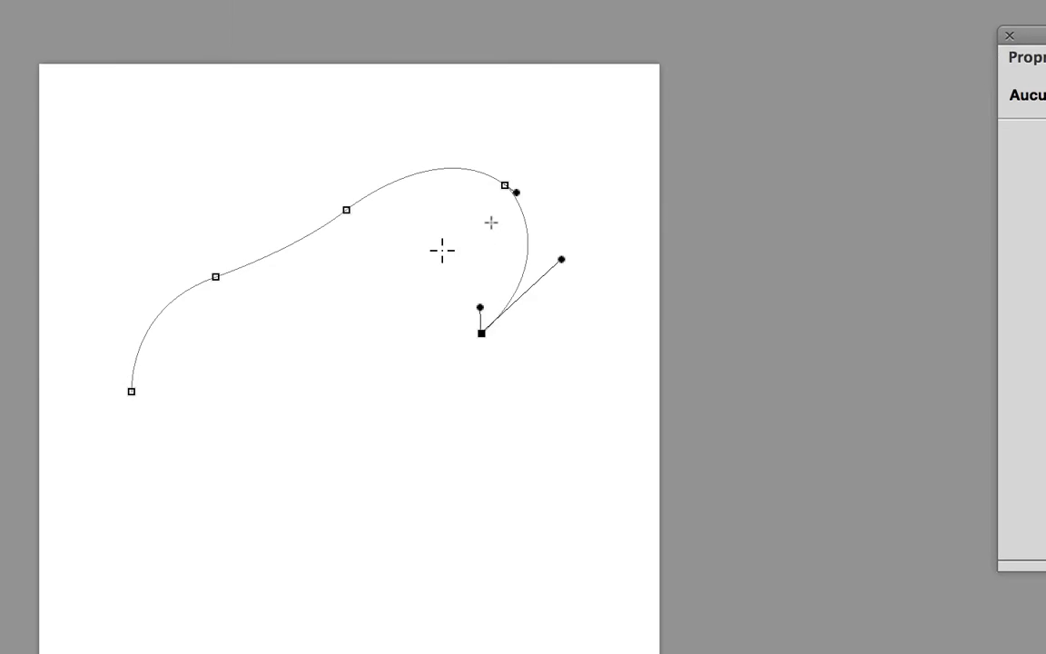
- Continue the path from the sharp corner with two curved anchor points running back inside the outer curve
drag(434, 207, 424, 202)
drag(442, 247, 455, 254)
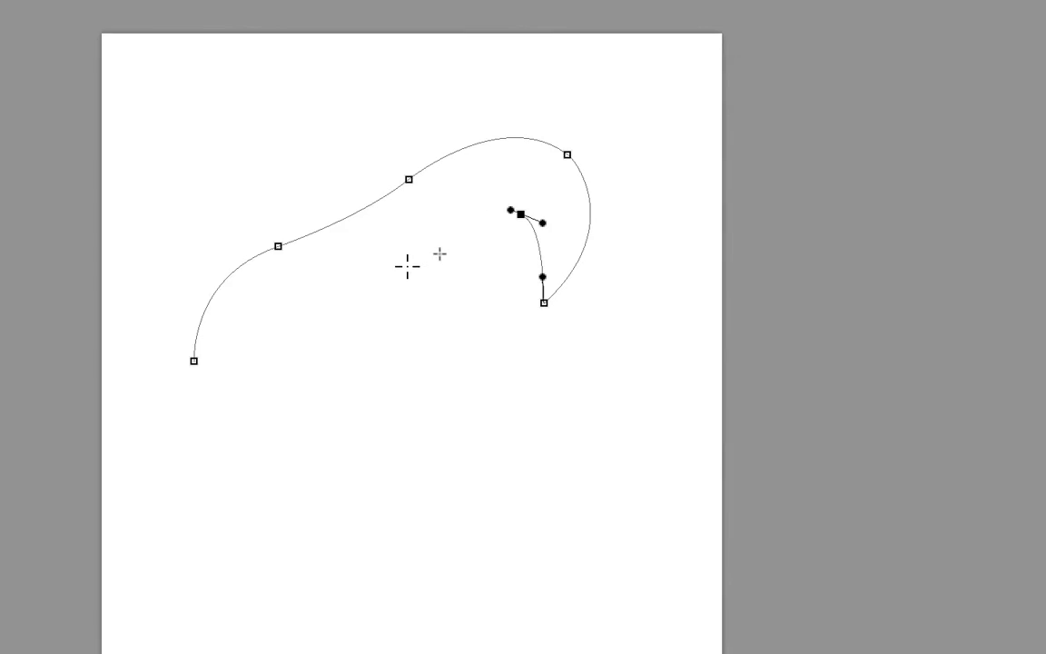
click(307, 323)
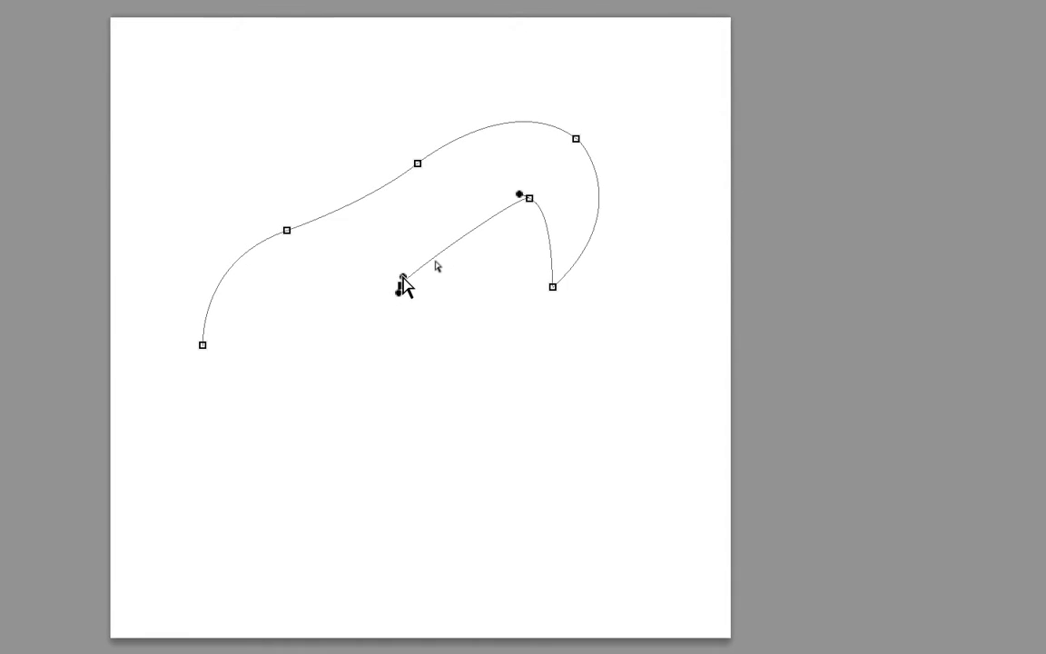
drag(404, 284, 464, 204)
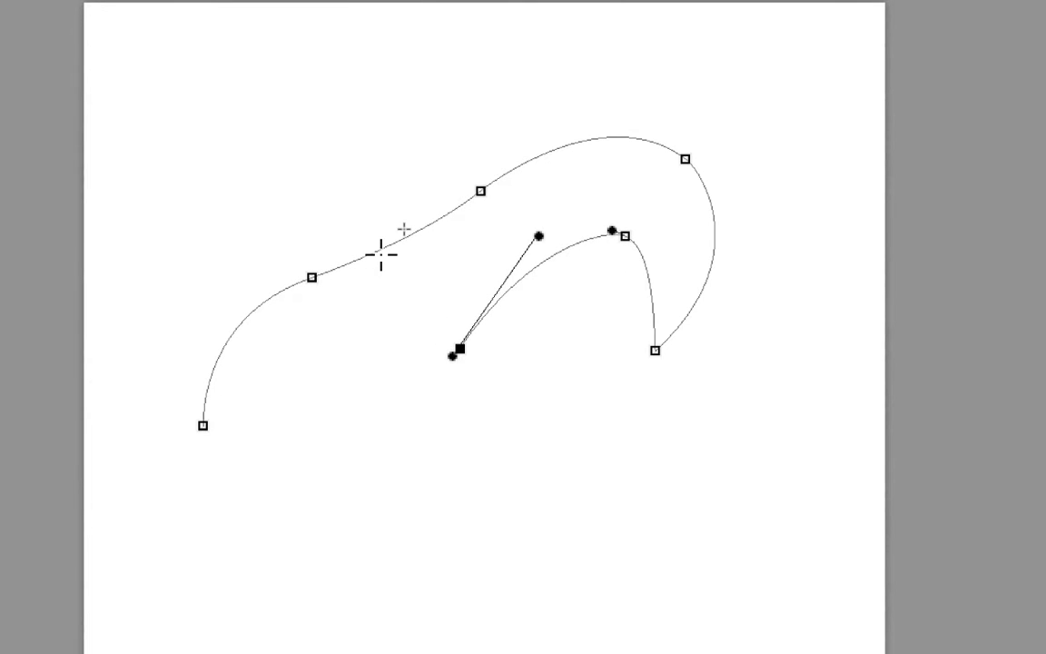
- Select several segments of the finished path in turn to examine the direction handles that shape each one
ctrl+click(376, 257)
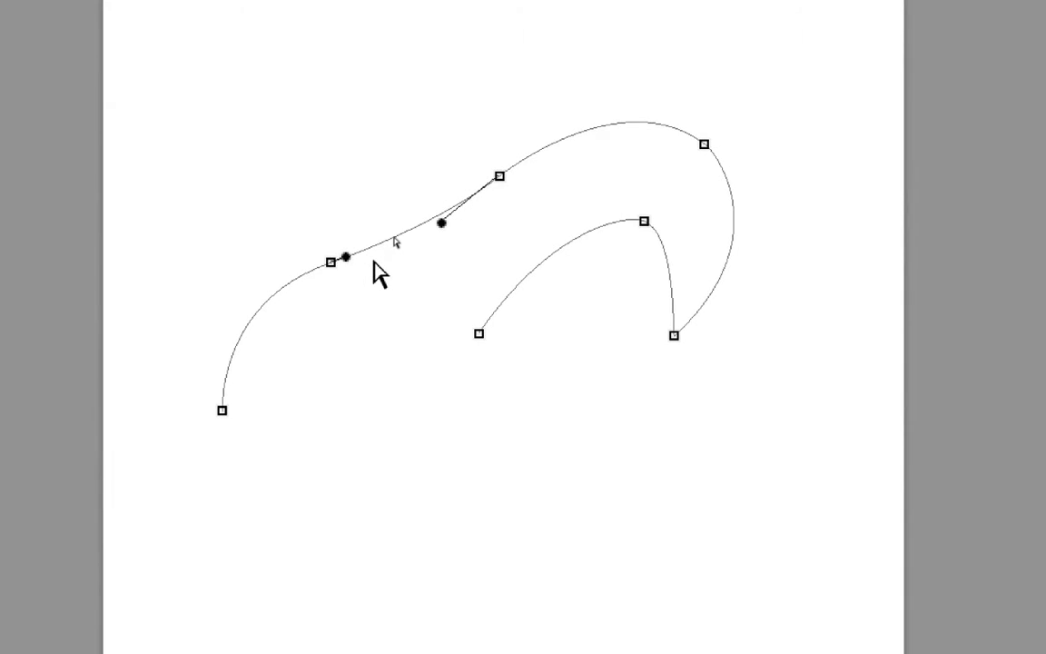
click(460, 199)
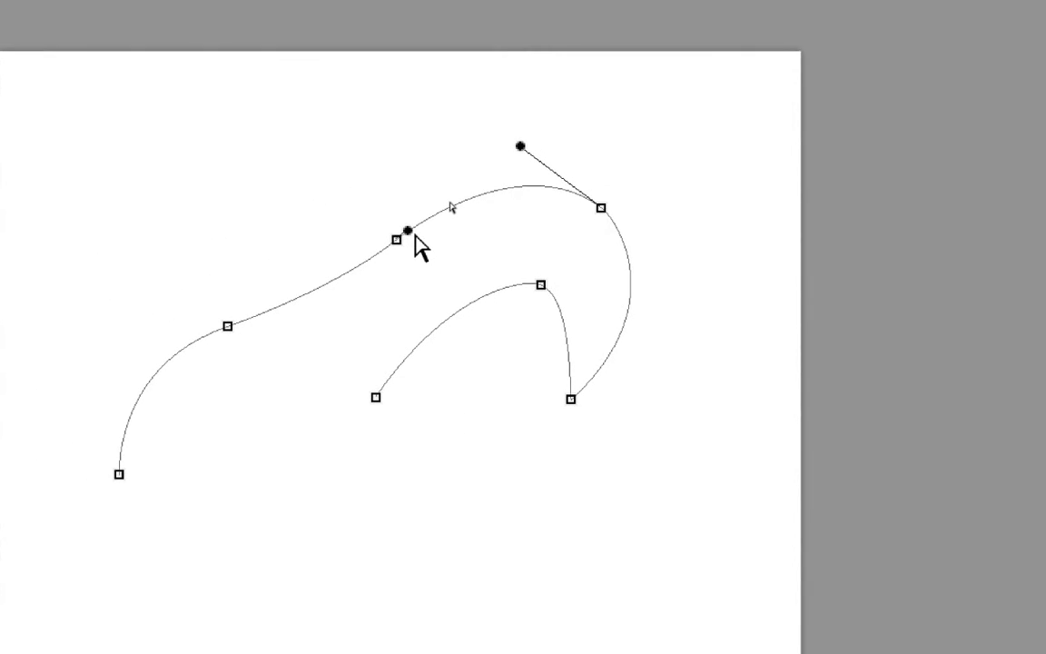
click(477, 238)
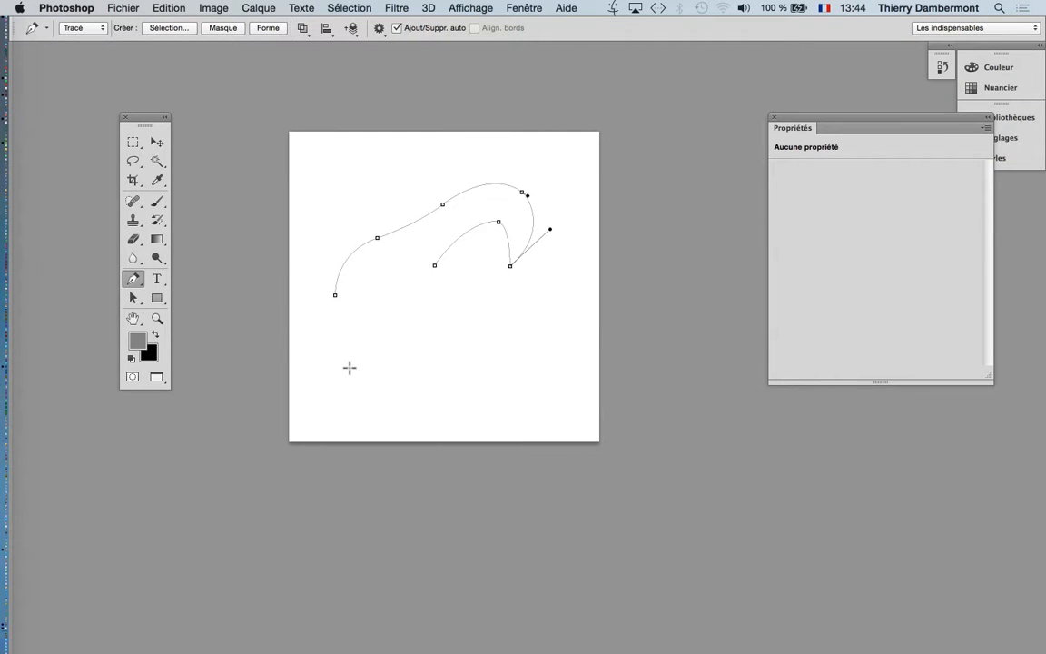
- Deselect the first path and draw a second three-point curved path below it, adjusting the middle point's outgoing handle
scroll(349, 368, up, 2)
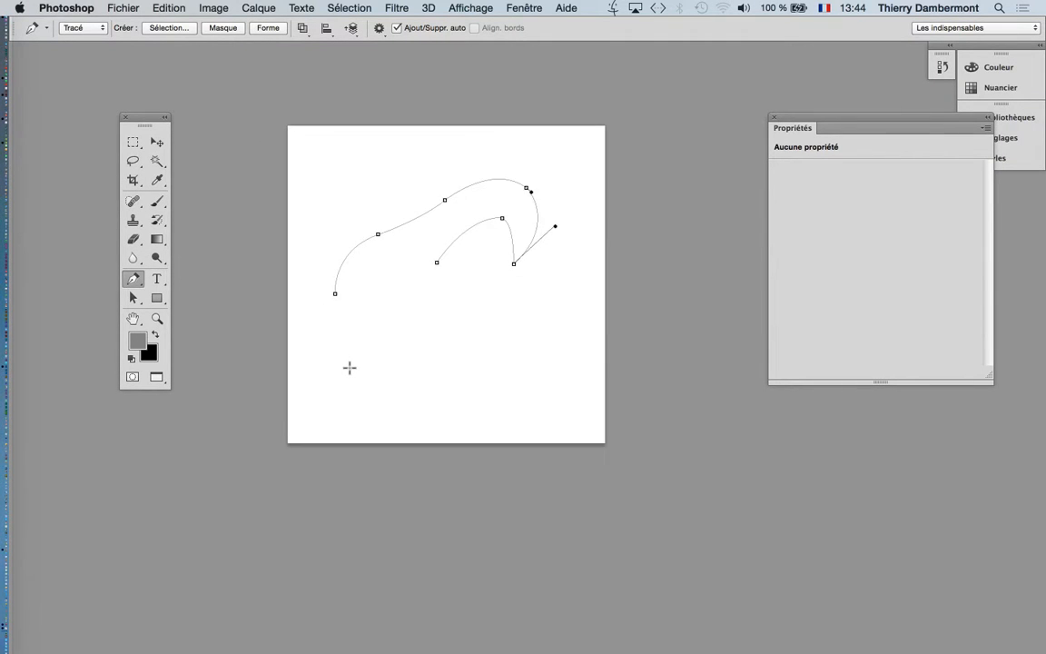
super+click(346, 368)
scroll(345, 380, up, 3)
scroll(345, 380, up, 2)
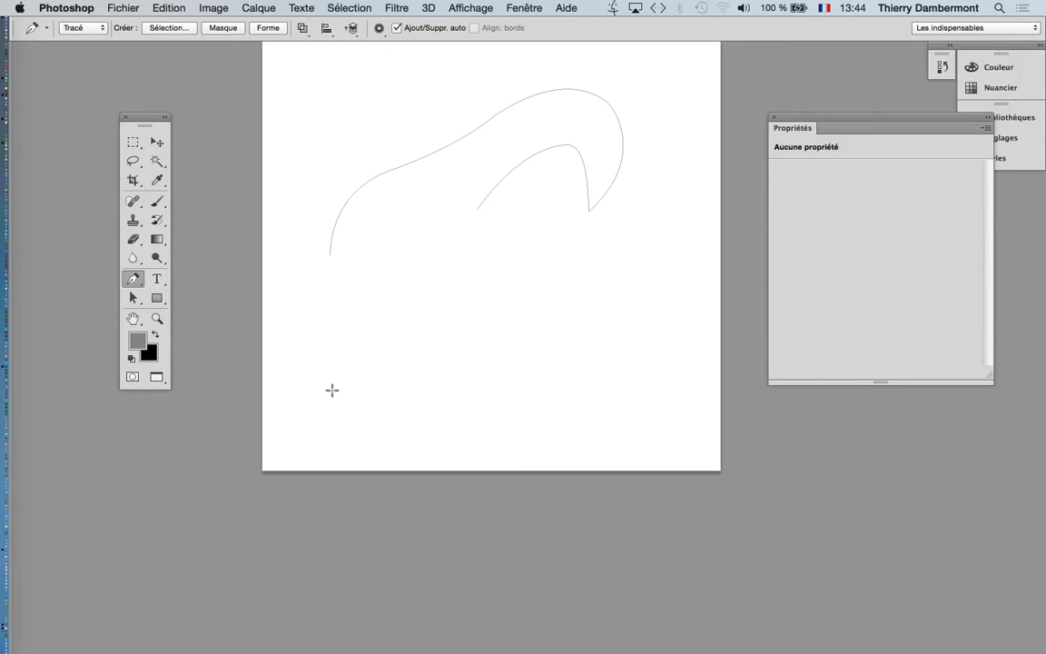
drag(416, 323, 490, 303)
drag(551, 273, 575, 252)
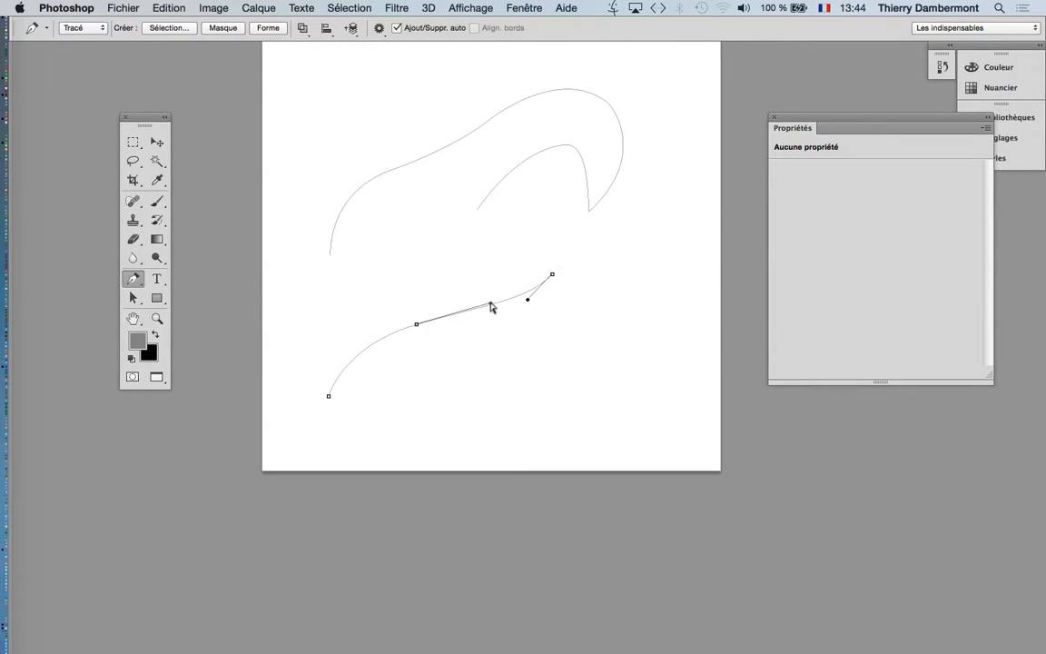
drag(491, 303, 517, 302)
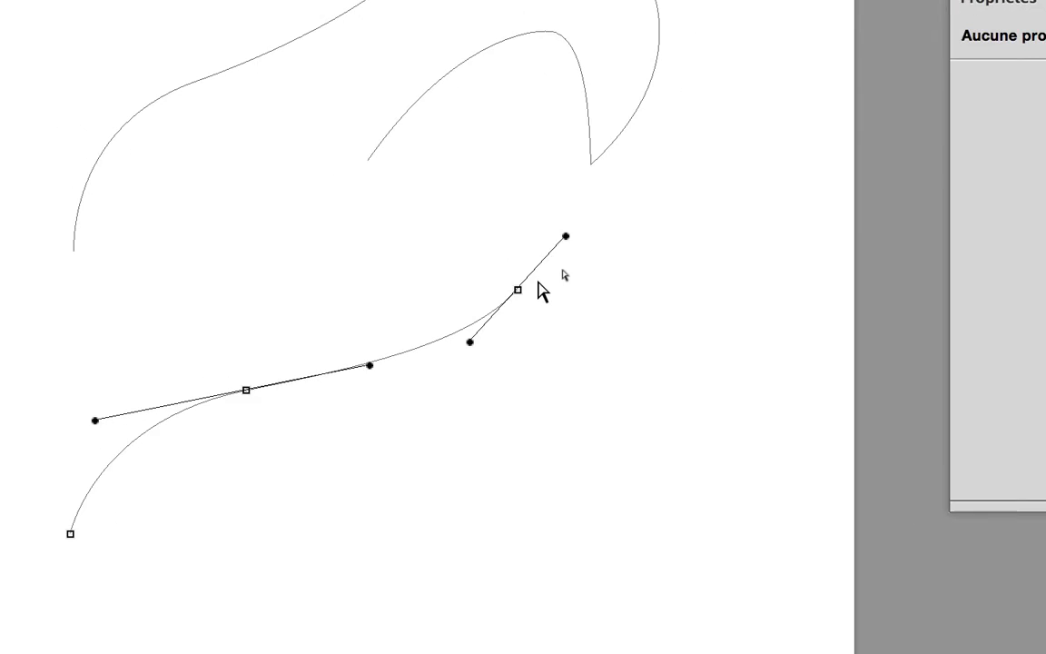
- Extend the lower path with another smooth anchor point and adjust the direction handles to arch the last segment
click(709, 228)
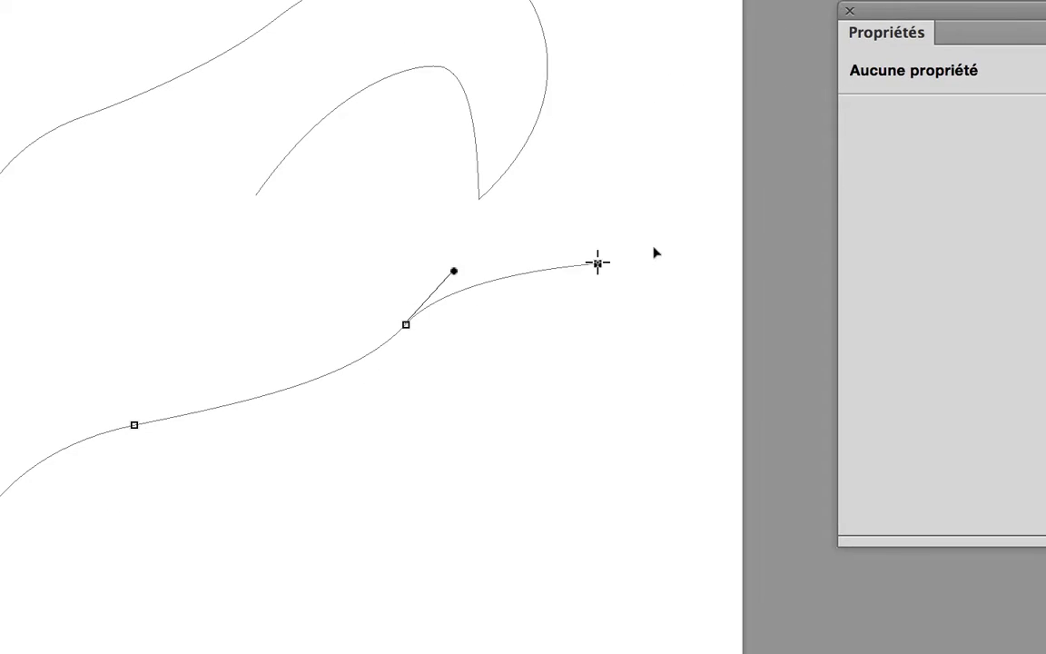
drag(597, 263, 653, 316)
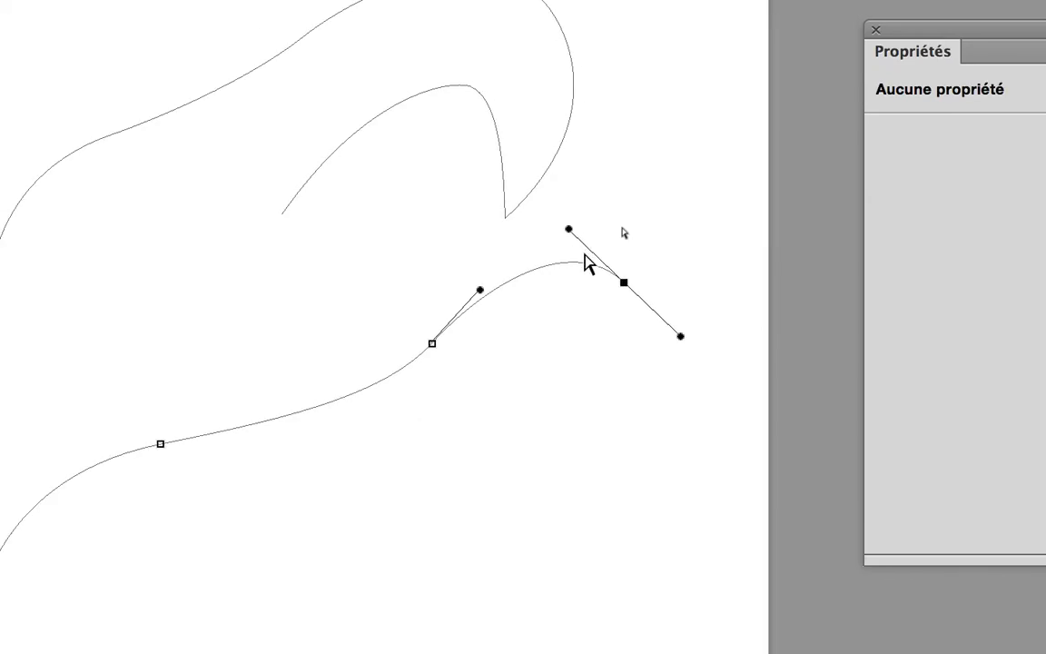
drag(454, 270, 466, 282)
drag(553, 271, 542, 239)
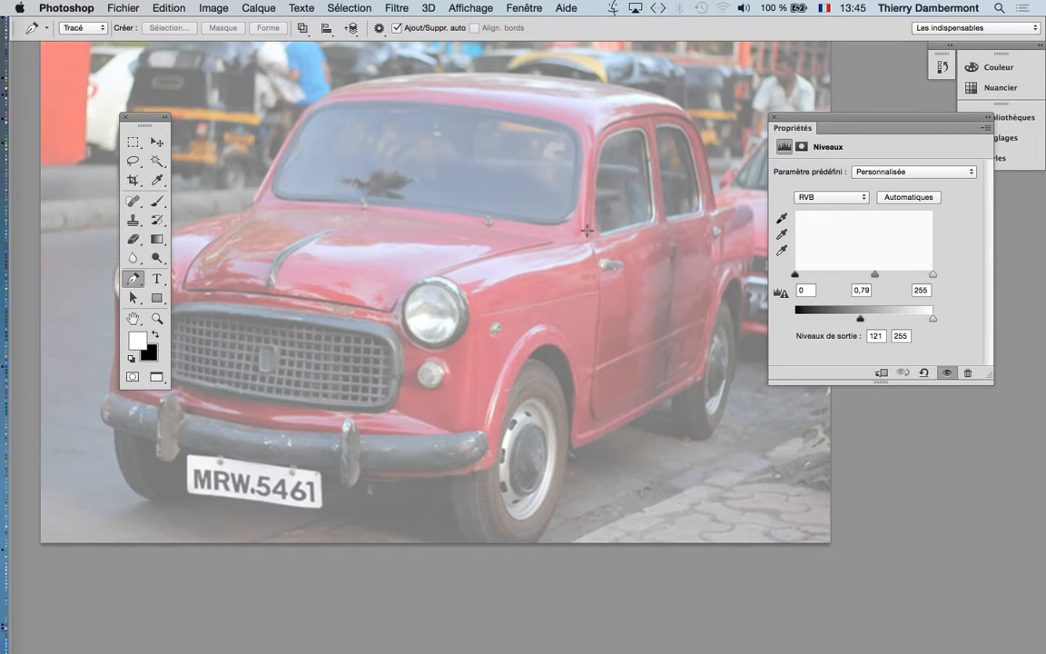
- Switch to the old car photo, display the Tracés panel and close the Propriétés panel
drag(492, 252, 563, 243)
click(519, 8)
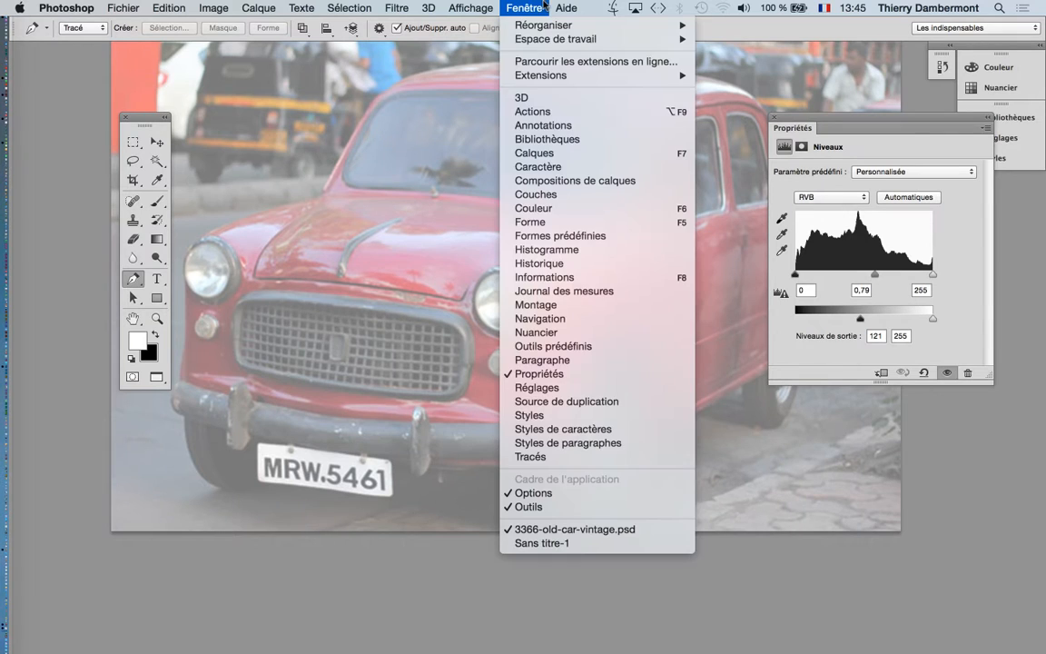
click(576, 458)
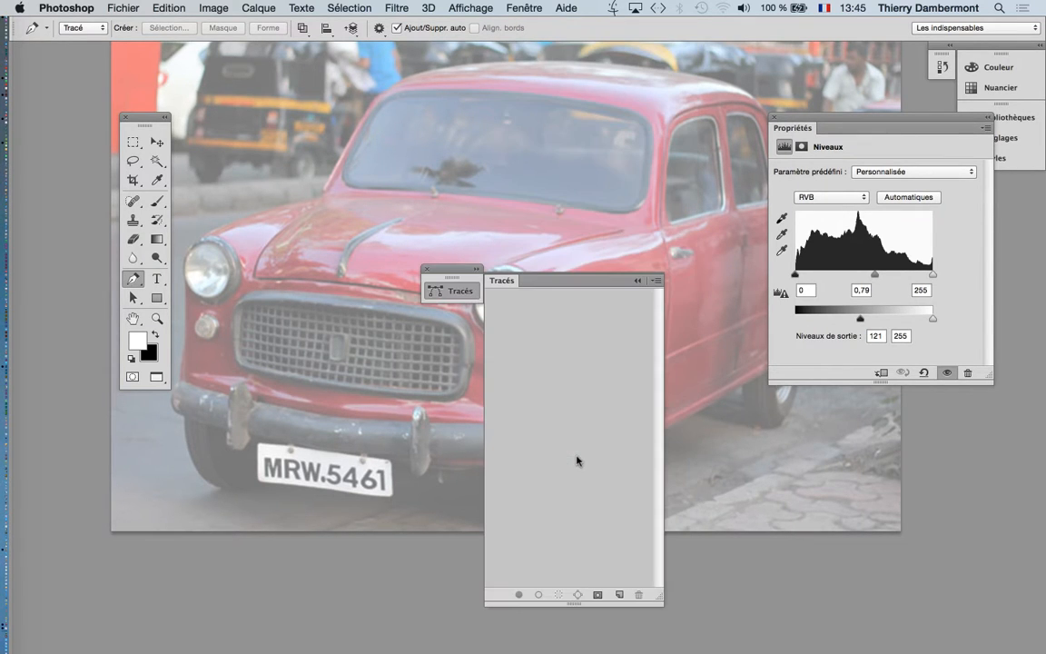
click(773, 118)
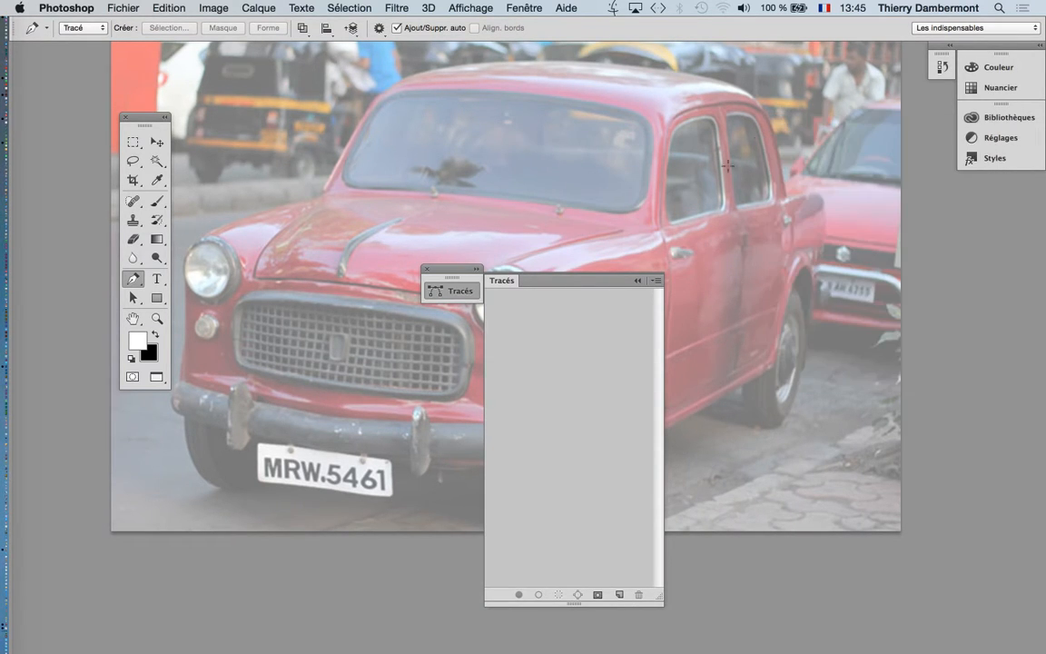
- Detach the Tracés panel, shrink it to a compact size and place it beside the car photo's rear wheel
drag(506, 287, 852, 191)
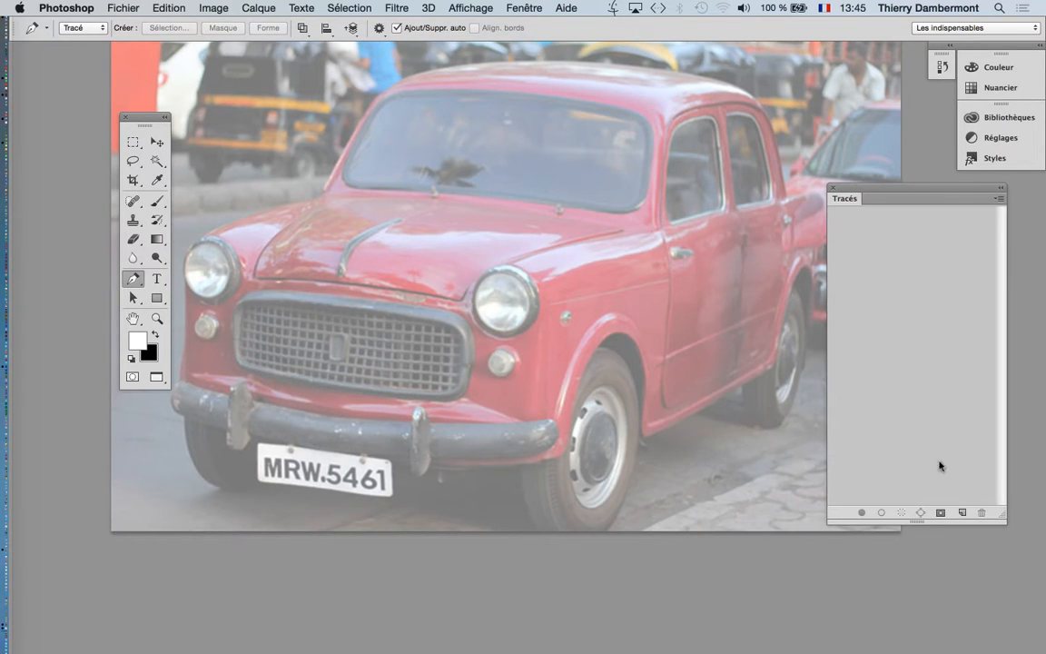
drag(998, 514, 980, 354)
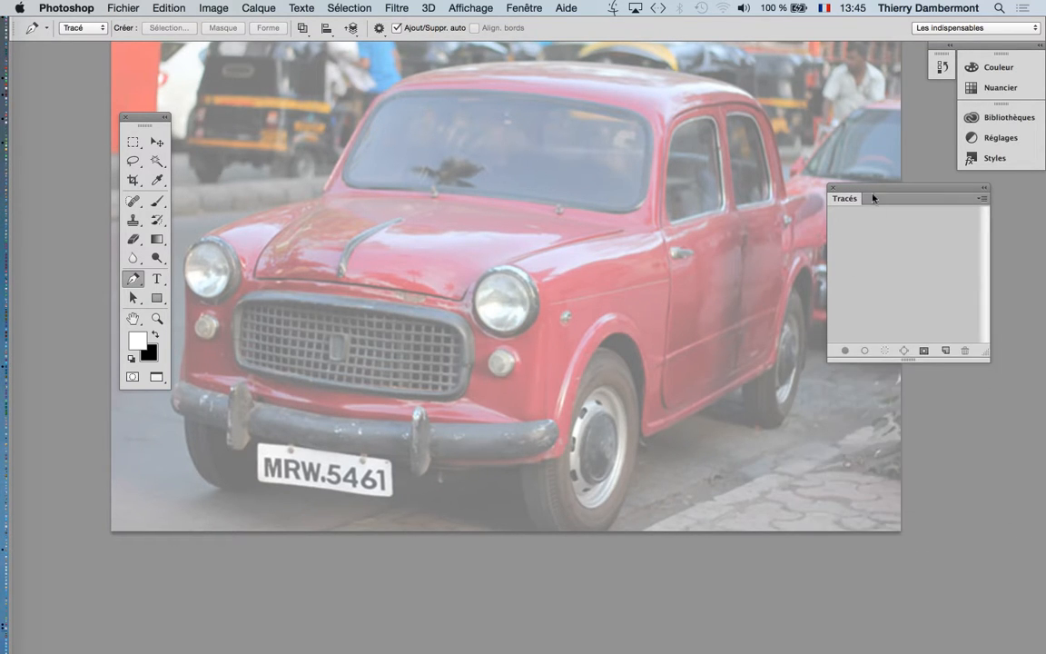
drag(880, 206, 893, 260)
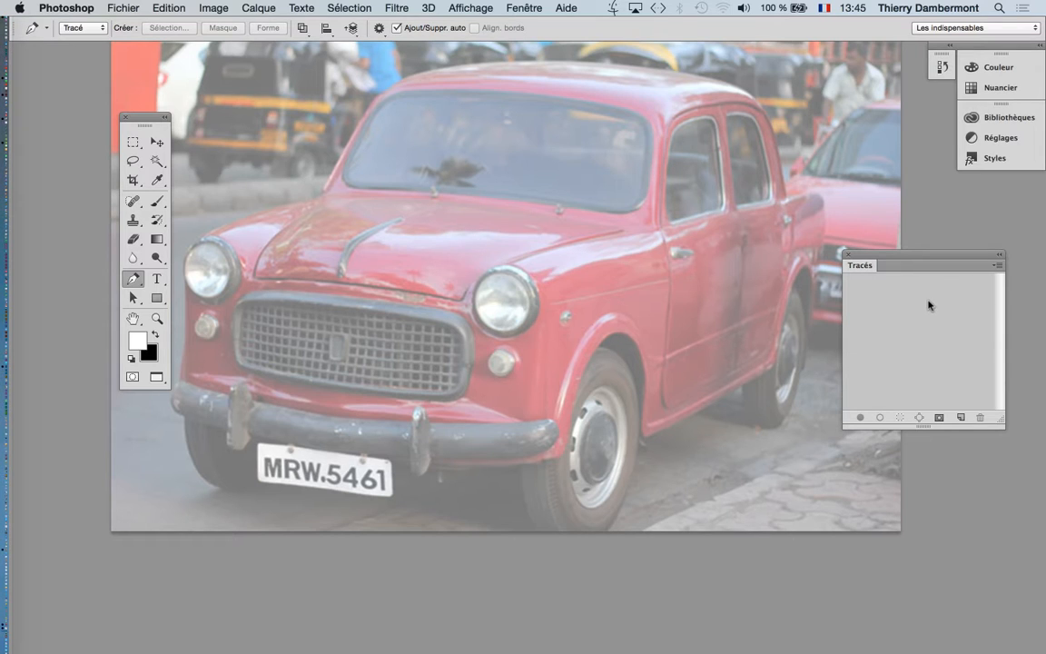
drag(919, 264, 913, 243)
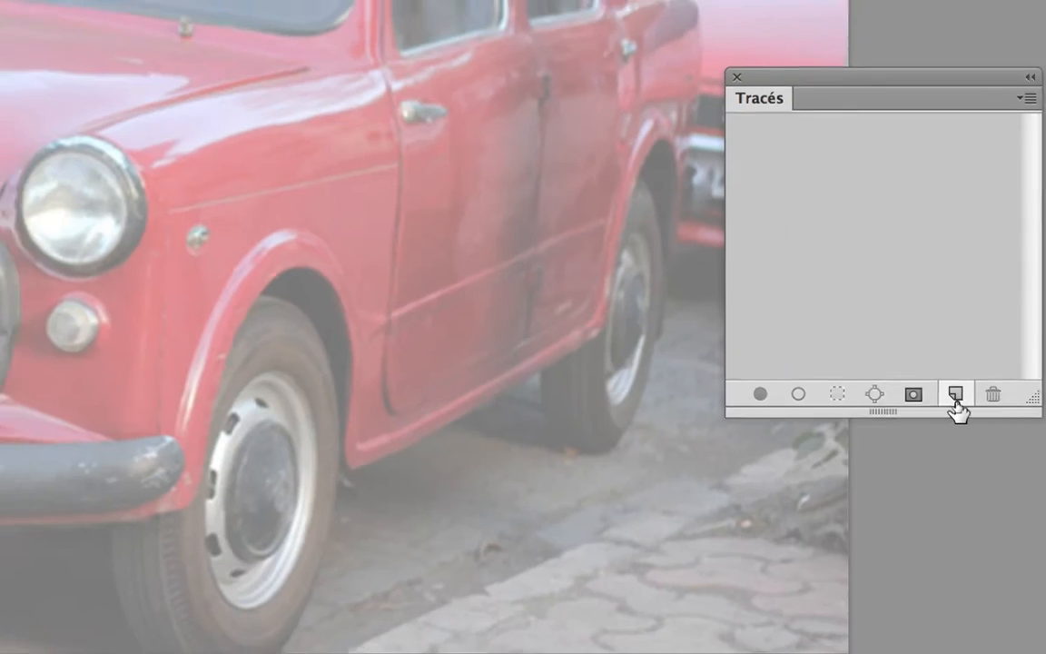
- Create a new path in the Tracés panel and move the tool palette and Tracés panel clear of the car
click(956, 395)
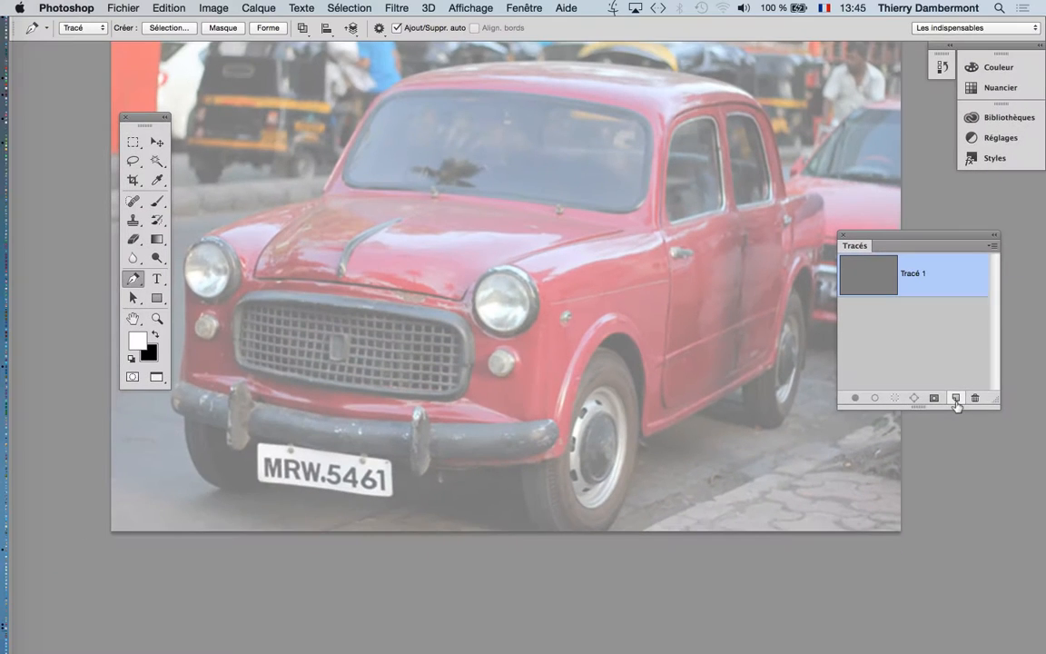
drag(141, 118, 106, 104)
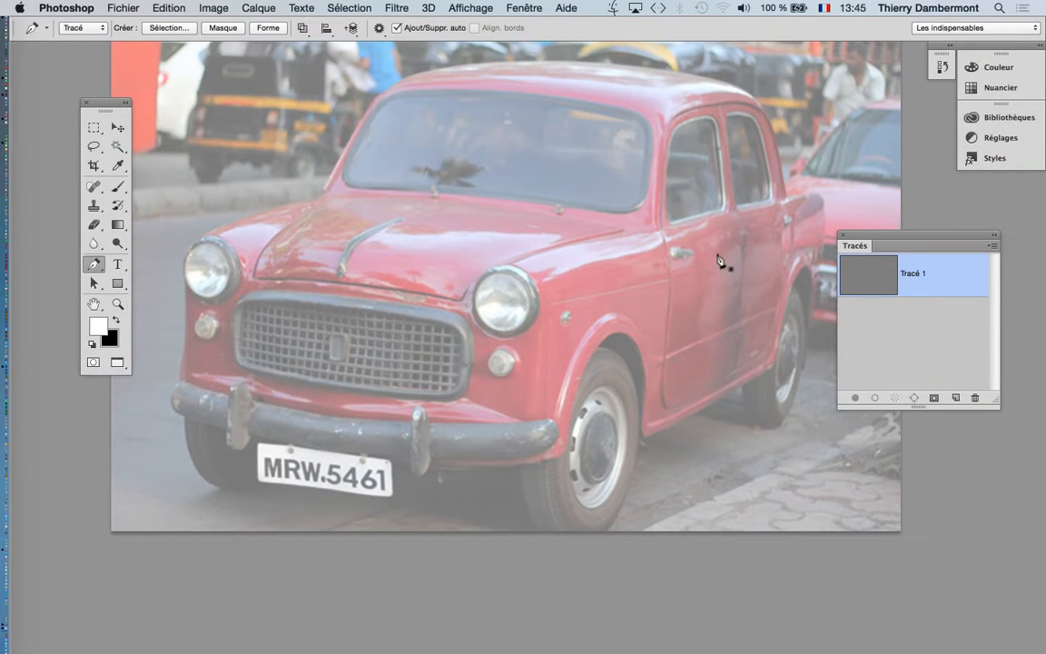
drag(917, 234, 962, 247)
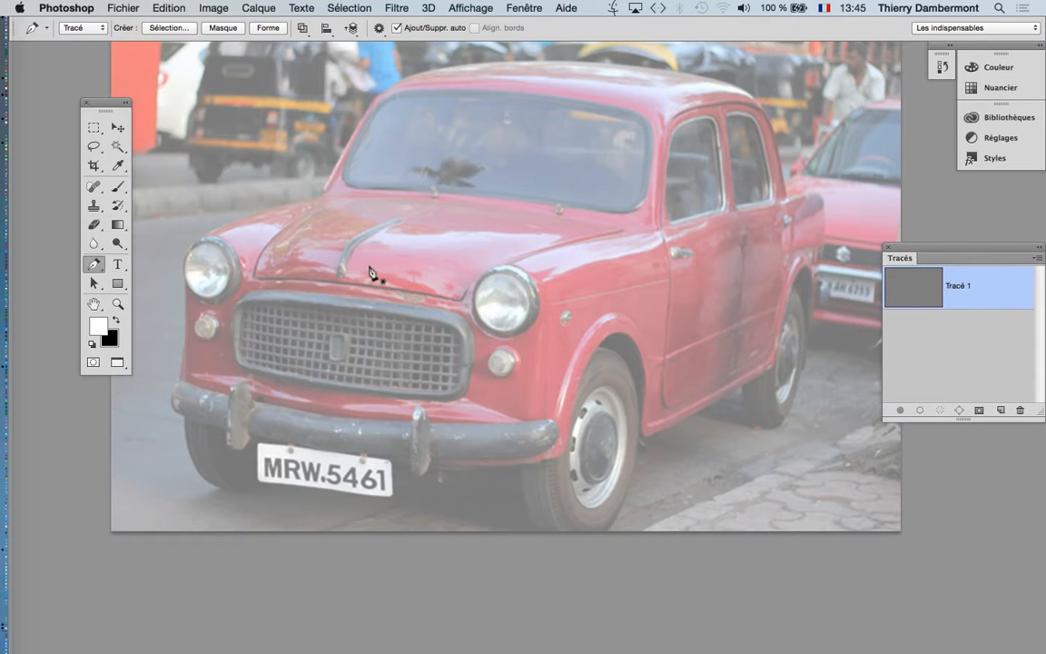
- Using the precise Pen cursor, start the car's outline at the windscreen pillar's base and curve it up to the front of the roof
key(Caps_Lock)
scroll(341, 226, up, 3)
scroll(347, 228, up, 5)
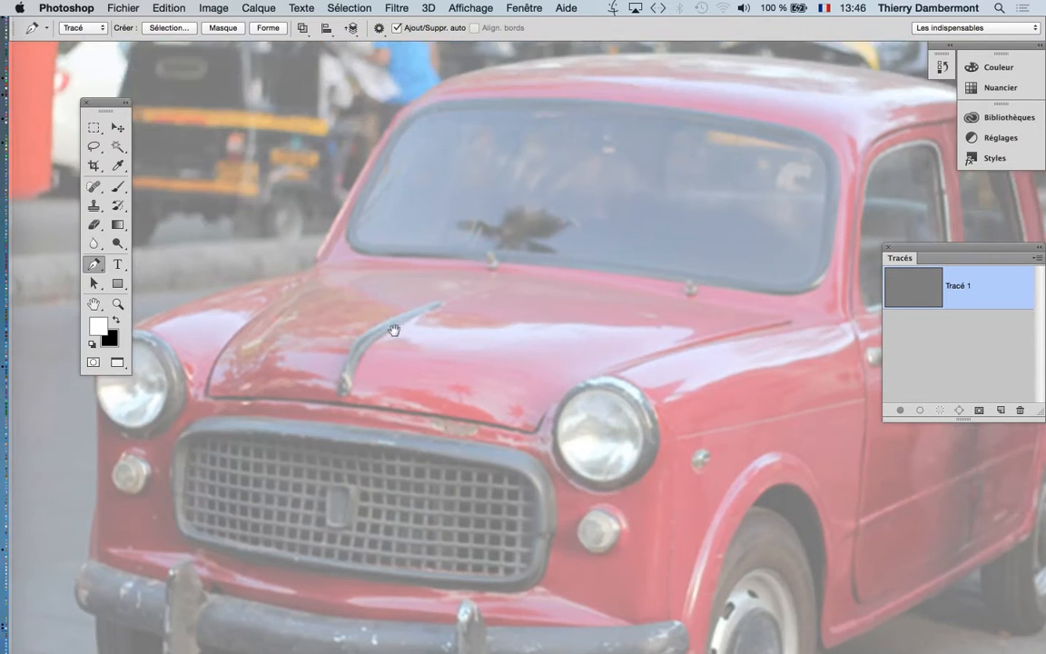
scroll(439, 308, up, 3)
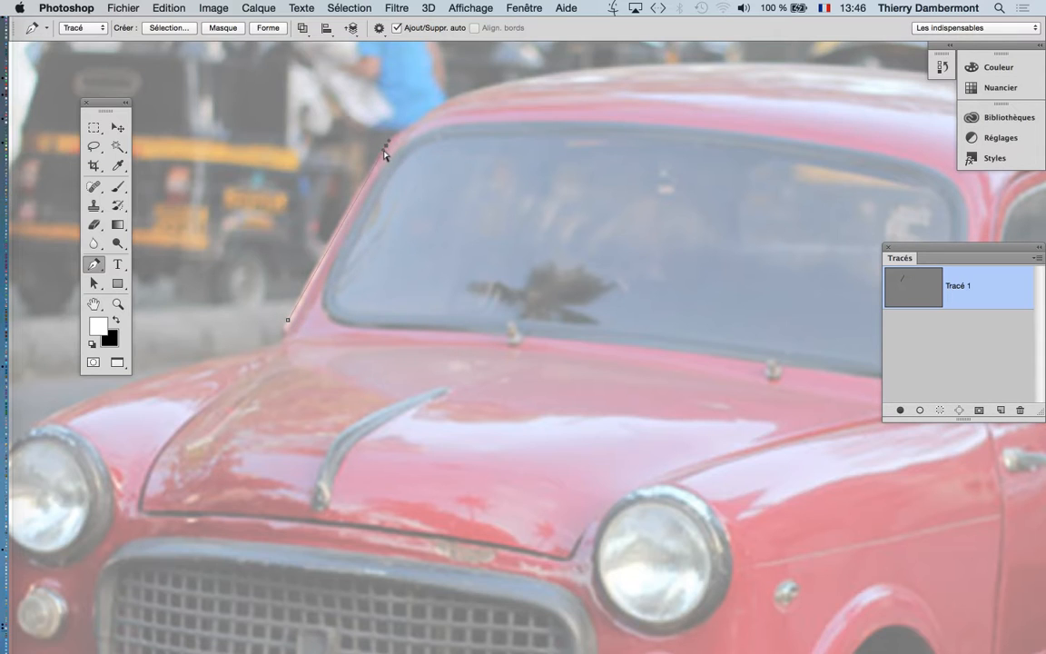
drag(362, 176, 353, 184)
drag(487, 88, 436, 93)
- Continue the path with smooth points along the roof's top edge and around its rear corner onto the back pillar
drag(541, 170, 349, 305)
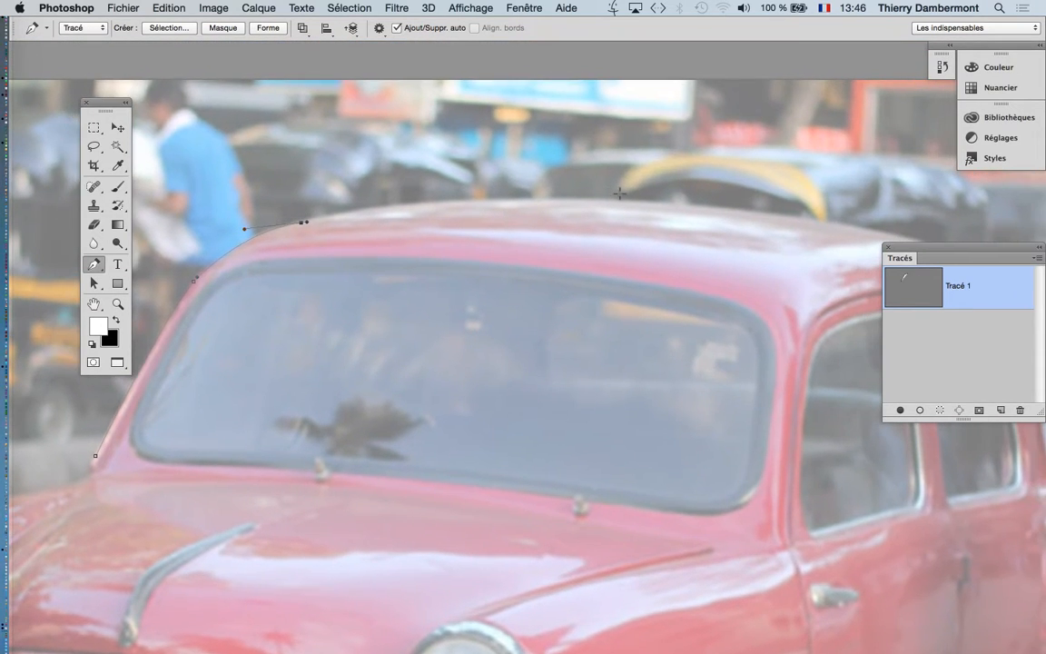
drag(664, 204, 419, 193)
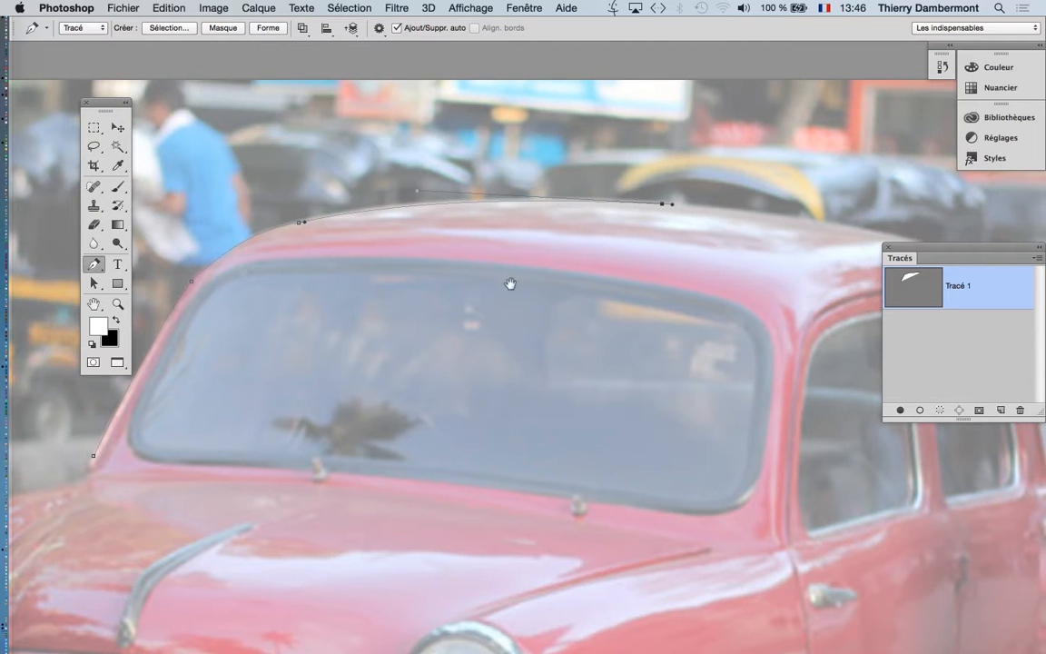
scroll(399, 245, right, 8)
scroll(399, 245, down, 2)
drag(622, 176, 479, 126)
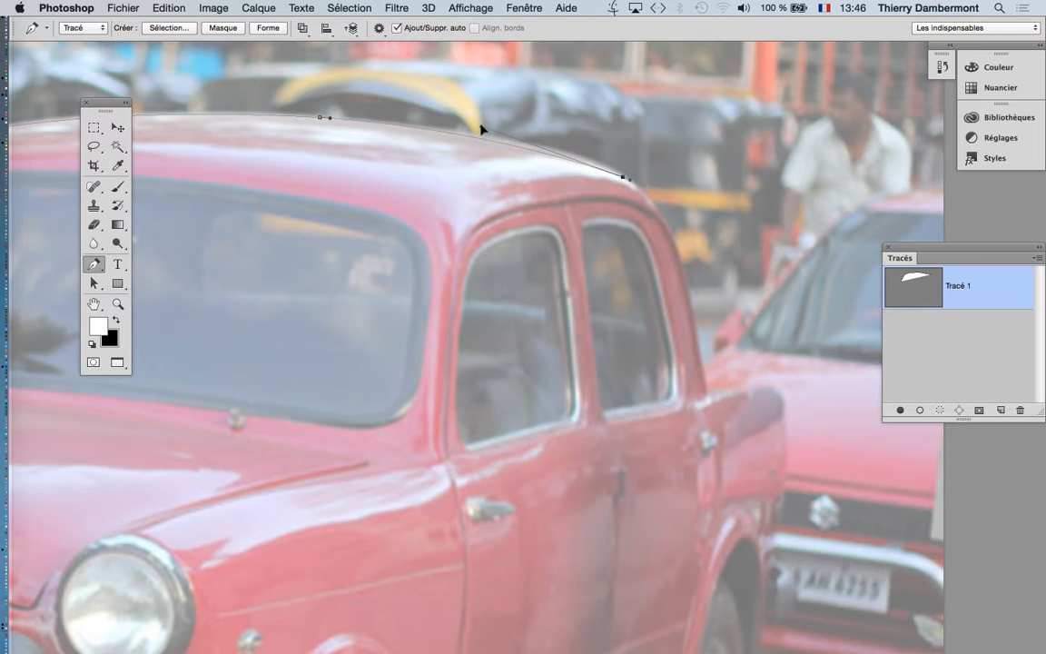
scroll(584, 233, right, 2)
scroll(583, 233, down, 1)
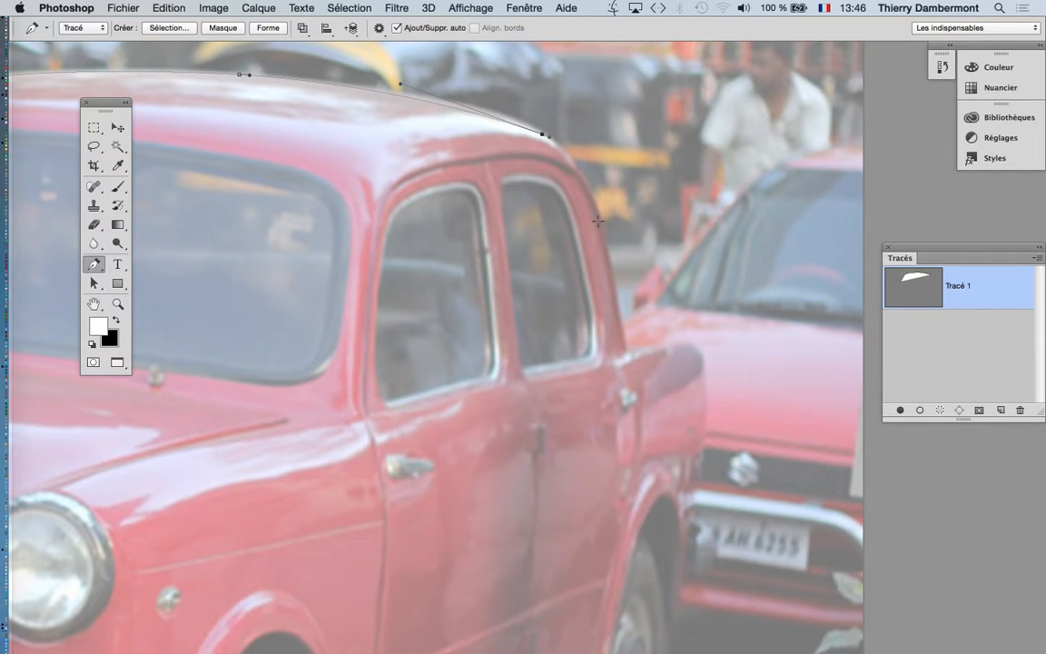
drag(599, 218, 606, 232)
- Display the Couches panel, hide the Vert channel to strengthen the car's edge, and close the panel
click(524, 8)
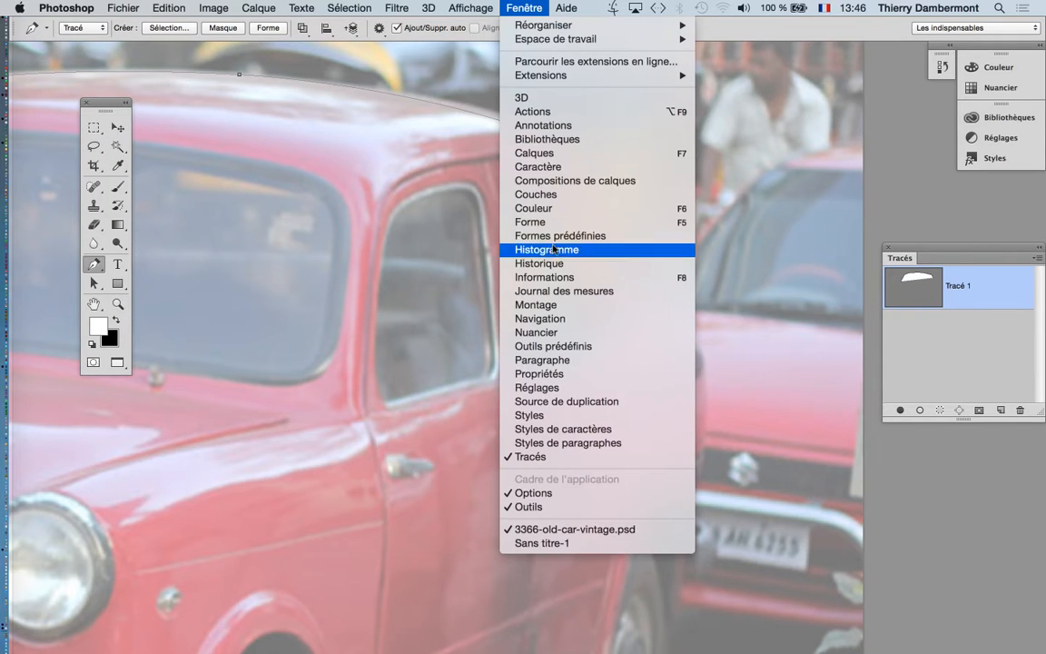
click(519, 193)
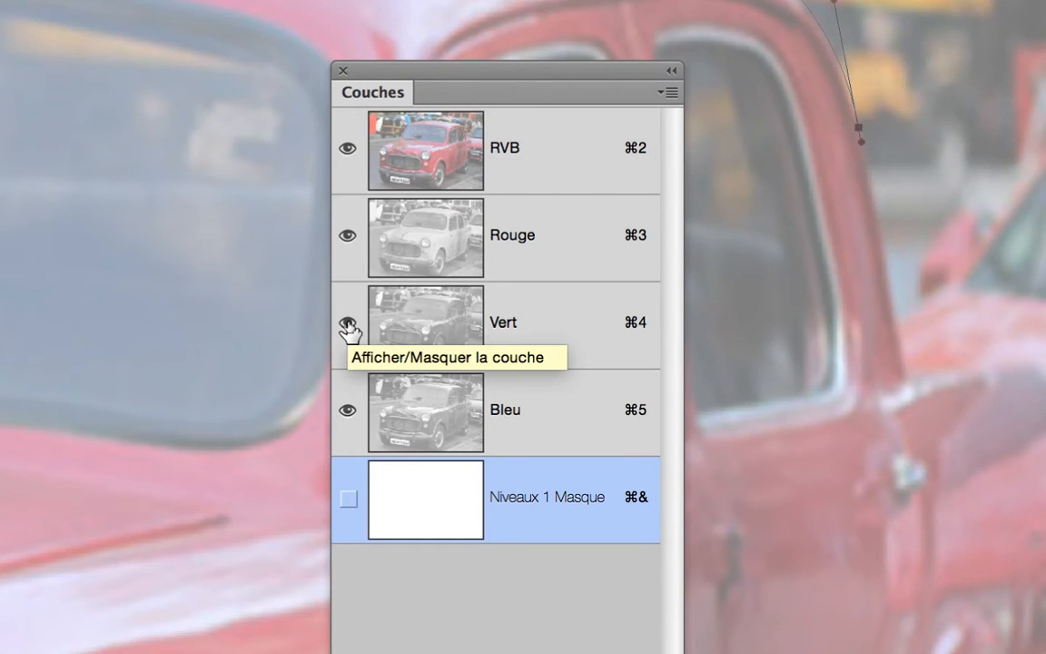
click(347, 325)
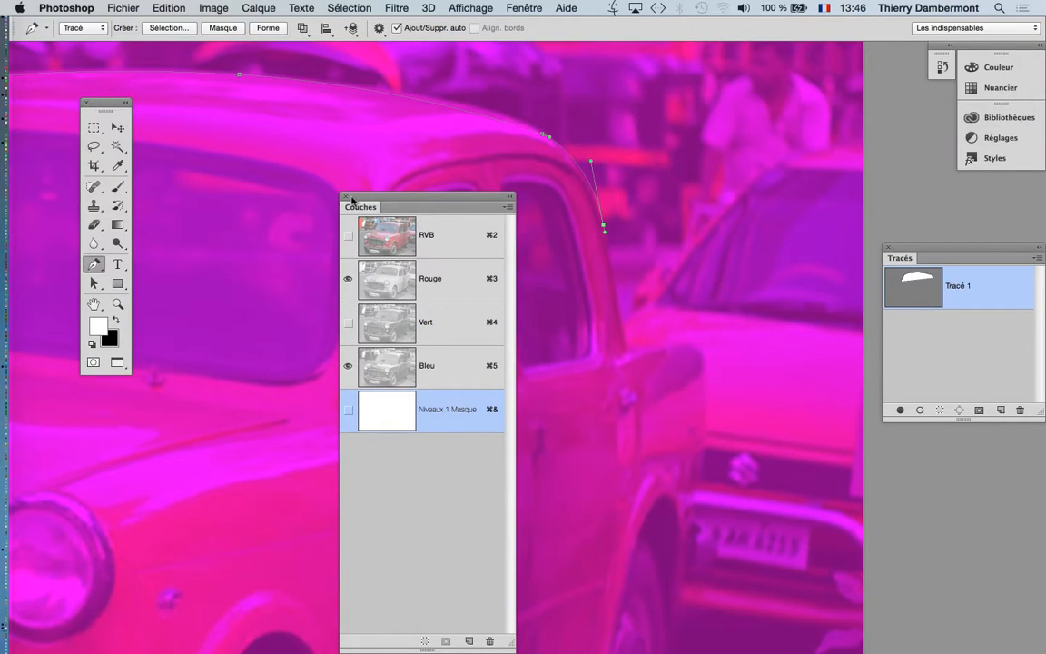
click(344, 196)
- Extend the path down the rear pillar with a smooth point just above the rear fender
scroll(634, 358, up, 3)
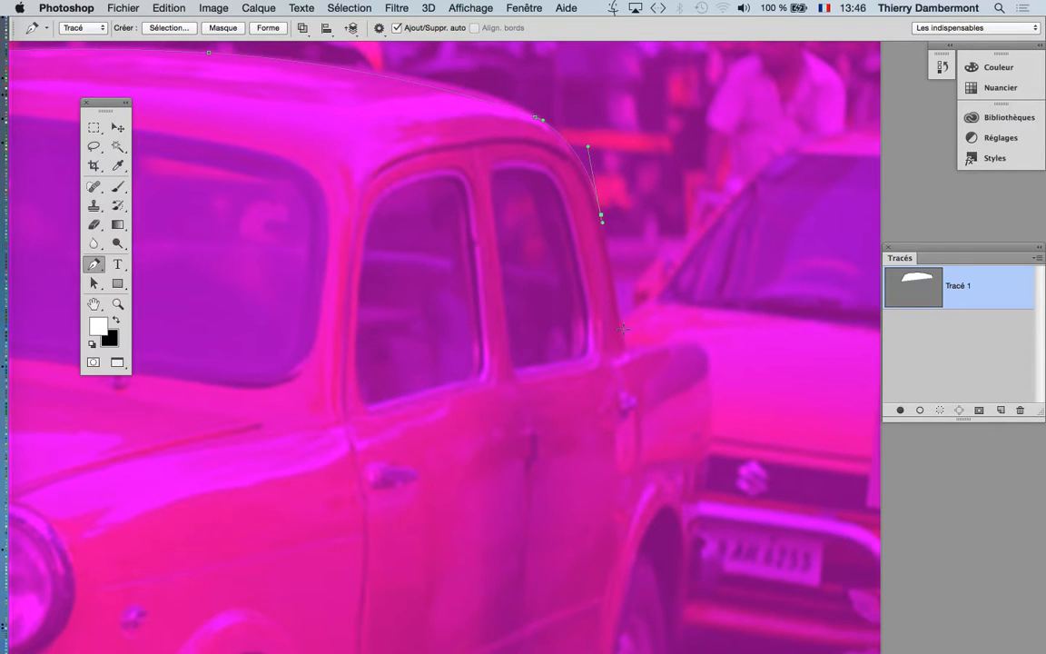
click(621, 327)
click(622, 334)
- Reopen the Couches panel, place it beside the car's rear, and toggle the Vert channel, leaving it displayed
click(524, 8)
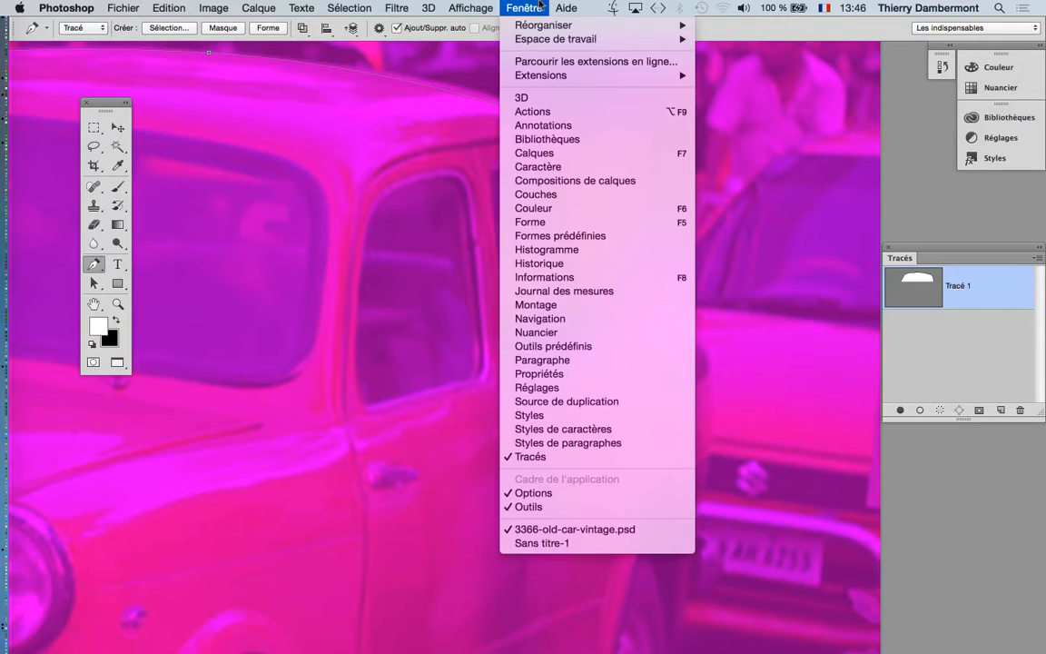
click(536, 194)
drag(334, 181, 745, 151)
click(757, 289)
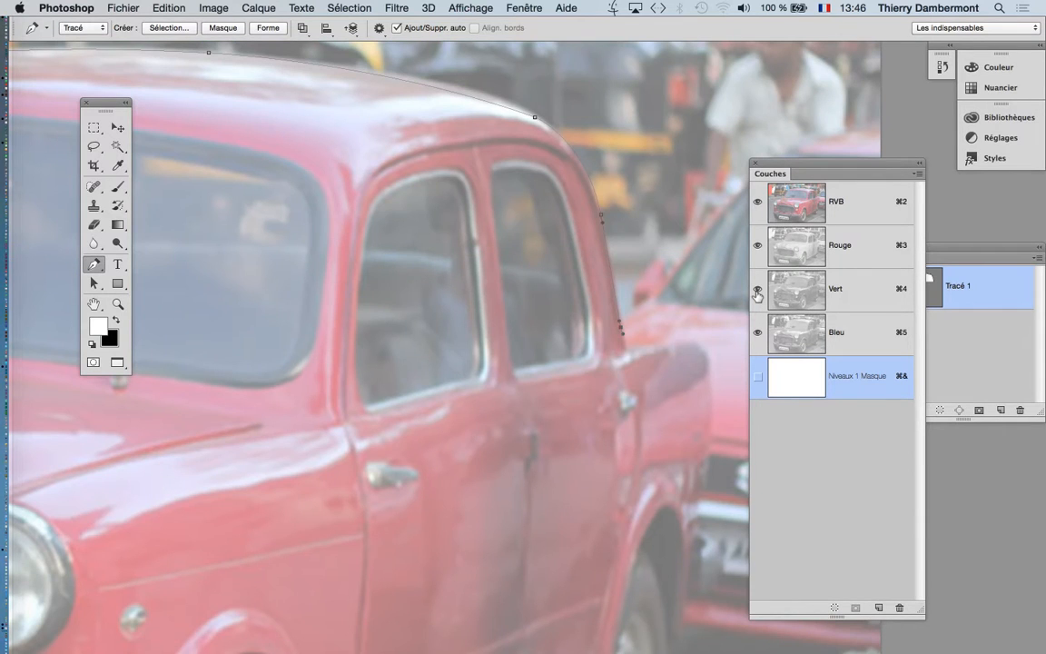
click(756, 291)
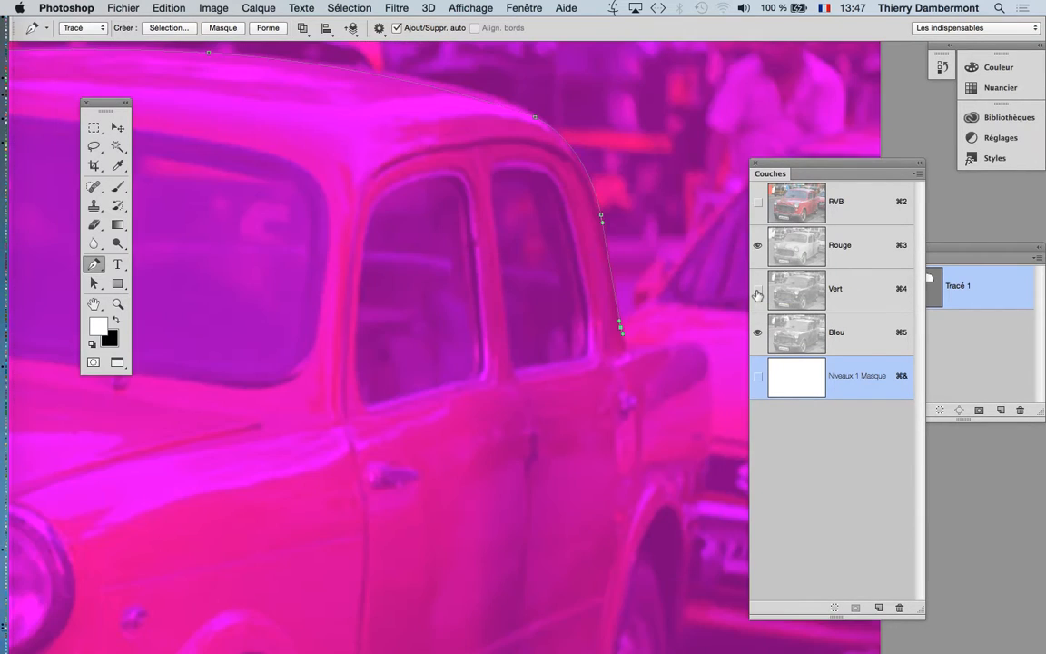
click(756, 291)
scroll(629, 342, up, 3)
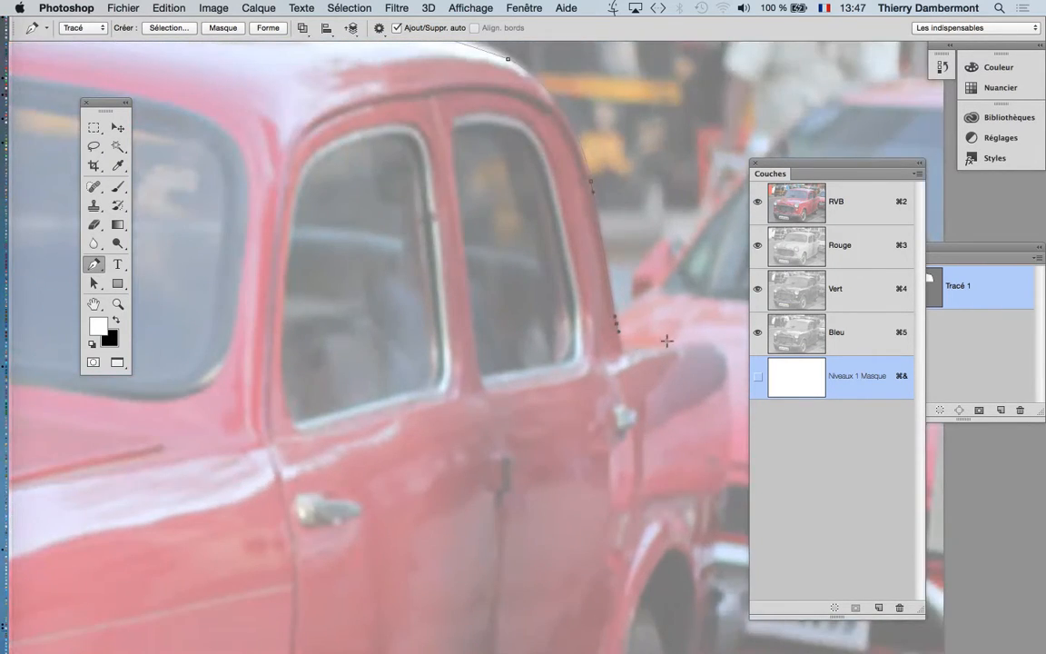
- Hide the Vert channel and trace the corner at the rear pillar's base and the top and rear curve of the fender
click(756, 289)
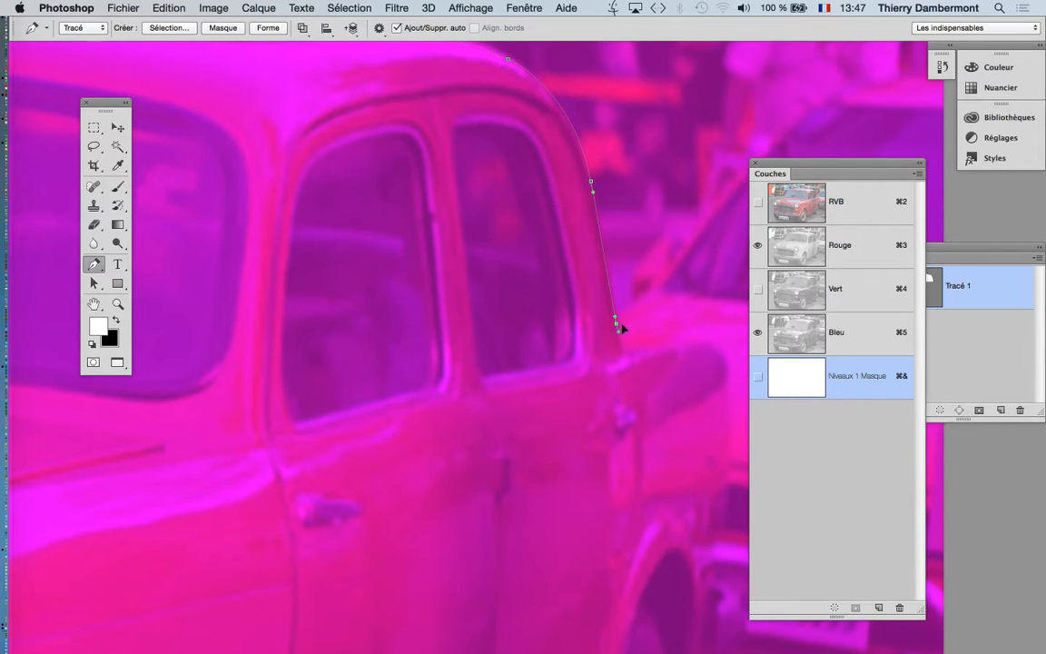
drag(620, 325, 646, 345)
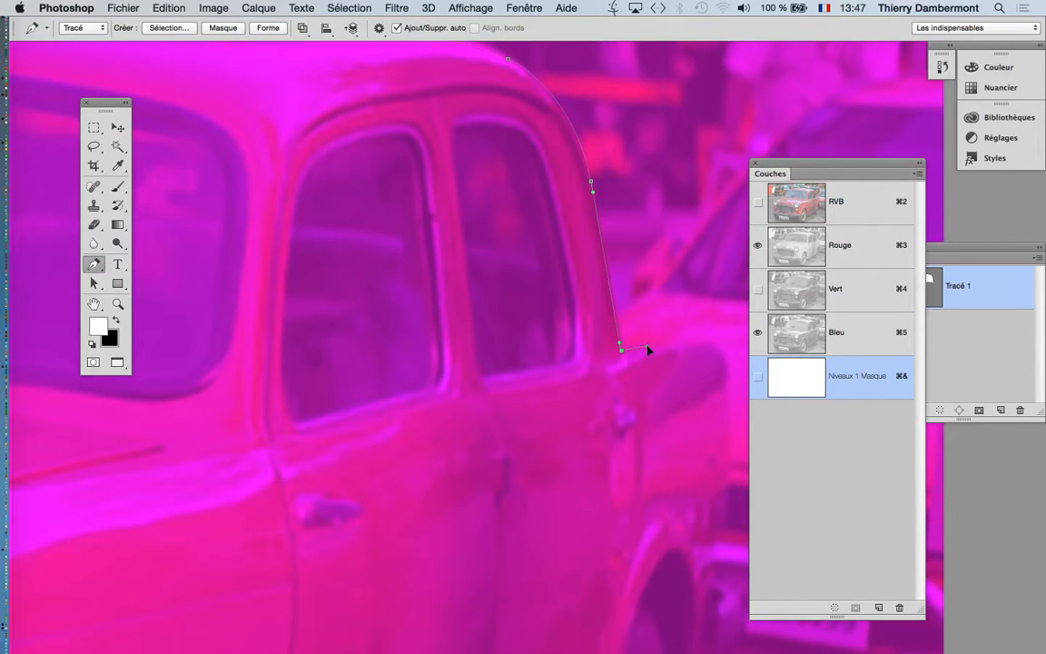
click(729, 362)
mouse_move(728, 360)
mouse_down()
mouse_move(727, 336)
mouse_move(726, 366)
mouse_up()
scroll(694, 353, down, 1)
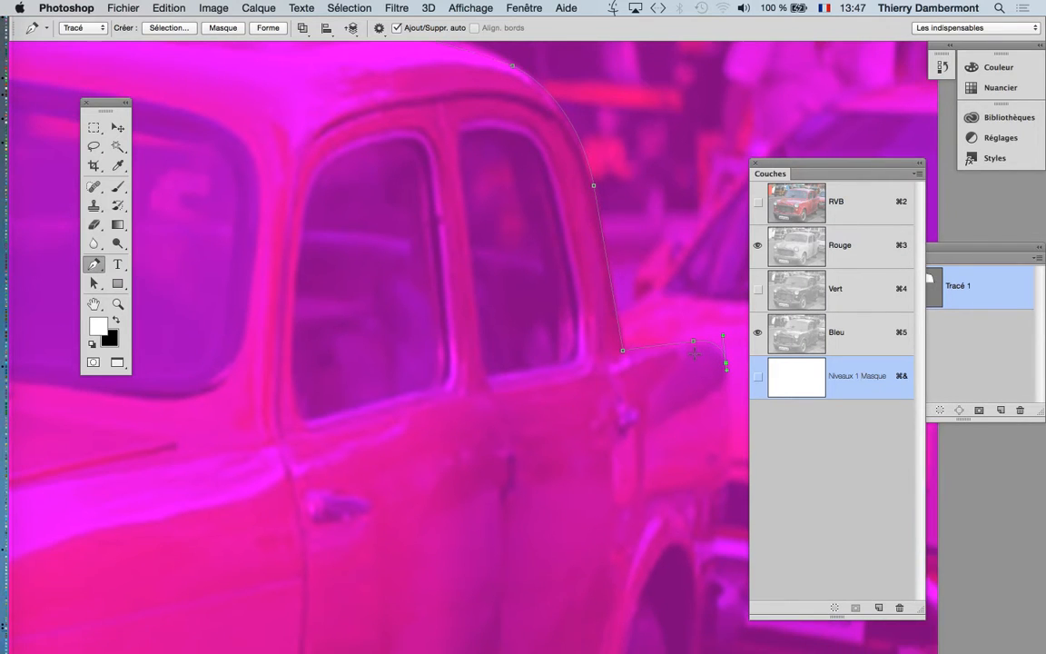
- Show the Vert channel and trace down the fender's rear edge and around the bumper end to the top of the rear tyre
drag(601, 413, 441, 241)
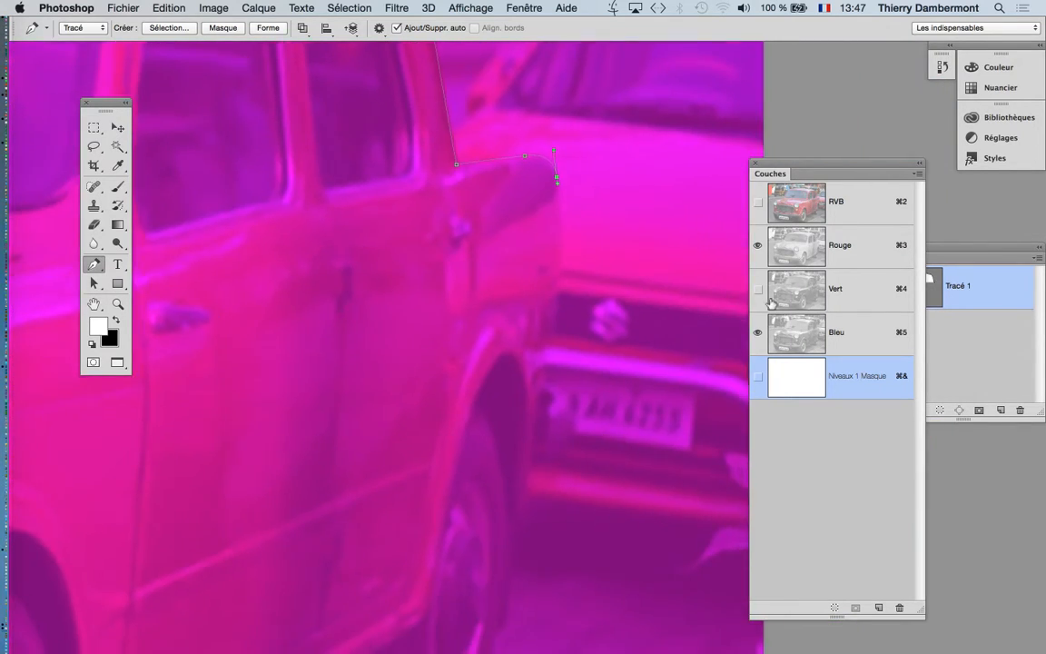
click(757, 289)
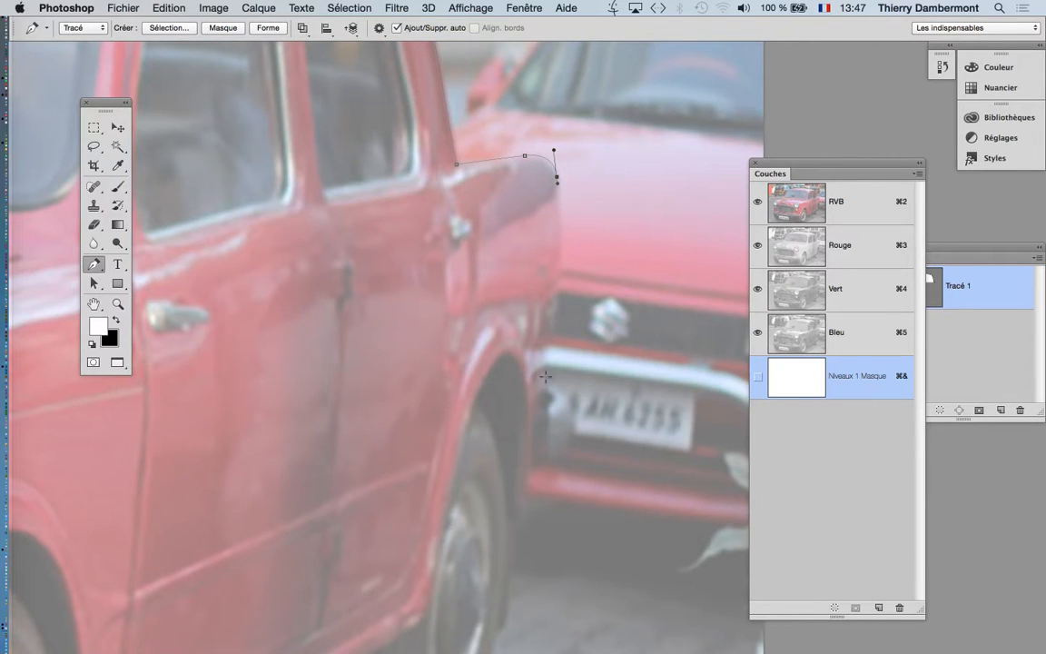
drag(544, 373, 570, 248)
drag(573, 419, 574, 433)
scroll(528, 488, down, 5)
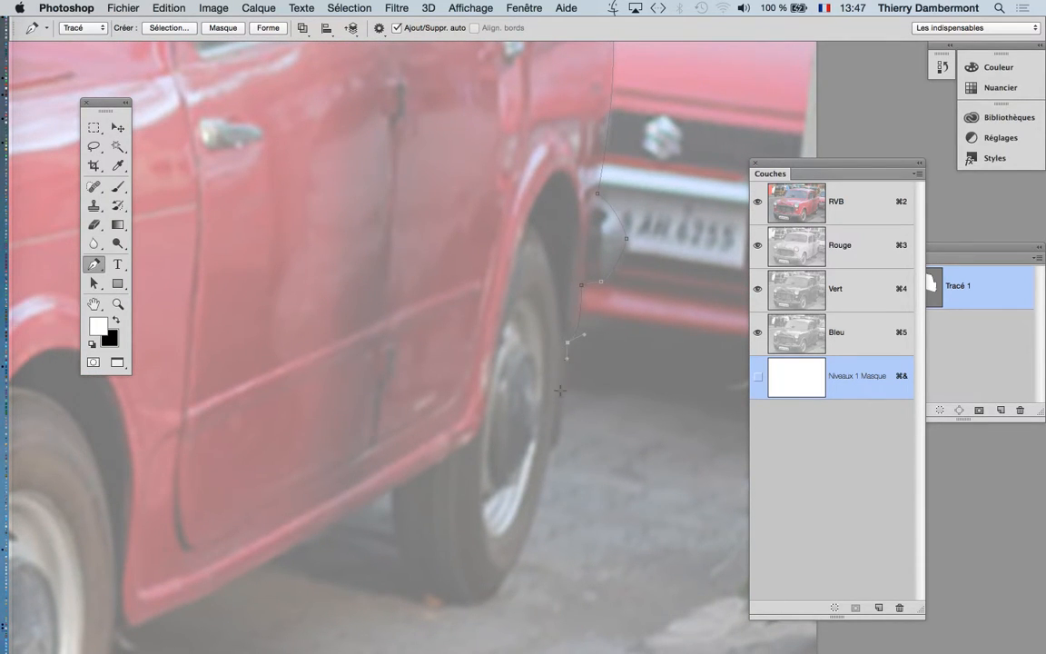
- Trace the rear tyre's outer edge and its underside, breaking the direction handle at the bottom point
scroll(544, 546, down, 3)
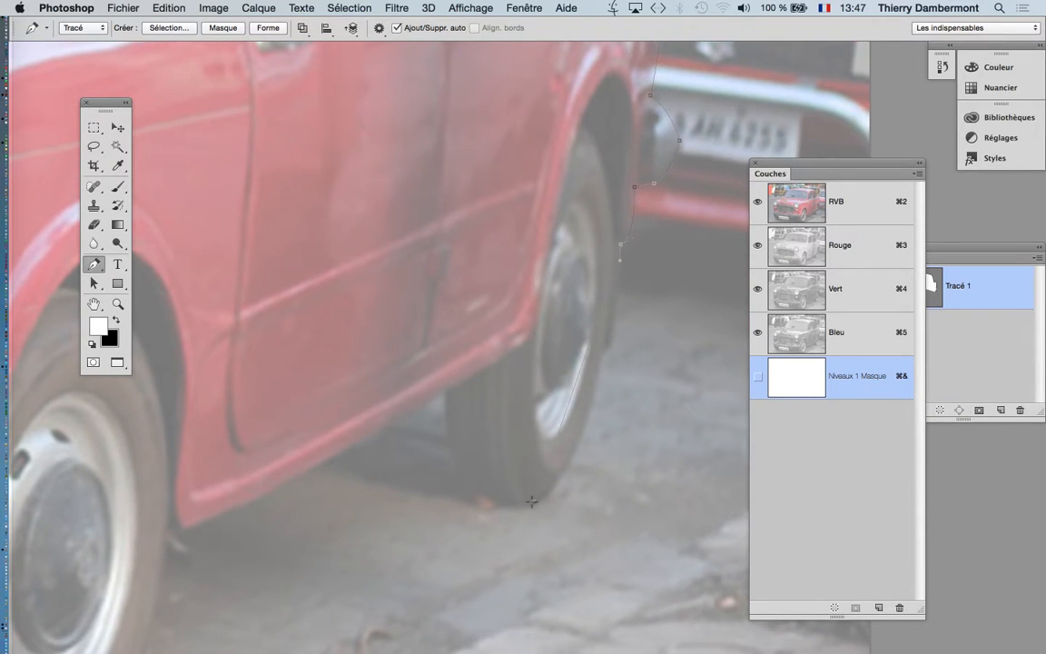
mouse_move(534, 500)
mouse_down()
mouse_move(598, 467)
mouse_move(538, 501)
mouse_move(576, 493)
mouse_move(600, 469)
mouse_up()
alt+click(529, 508)
drag(475, 501, 493, 513)
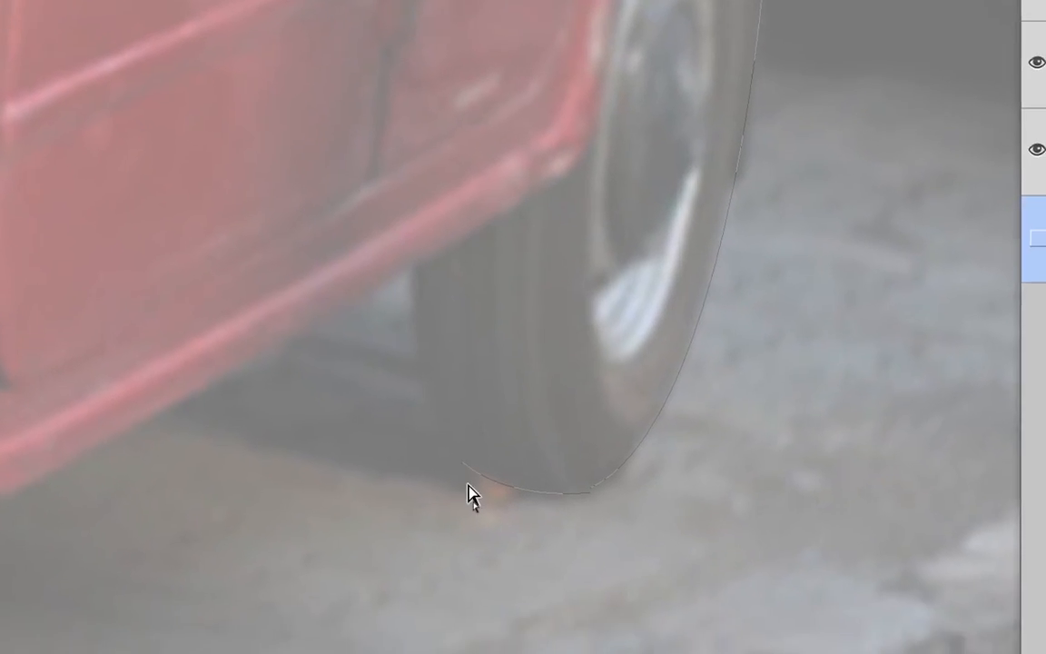
- Adjust the anchor at the rear tyre's lower inner corner and trace its inner edge up to a corner at the sill
ctrl+click(474, 482)
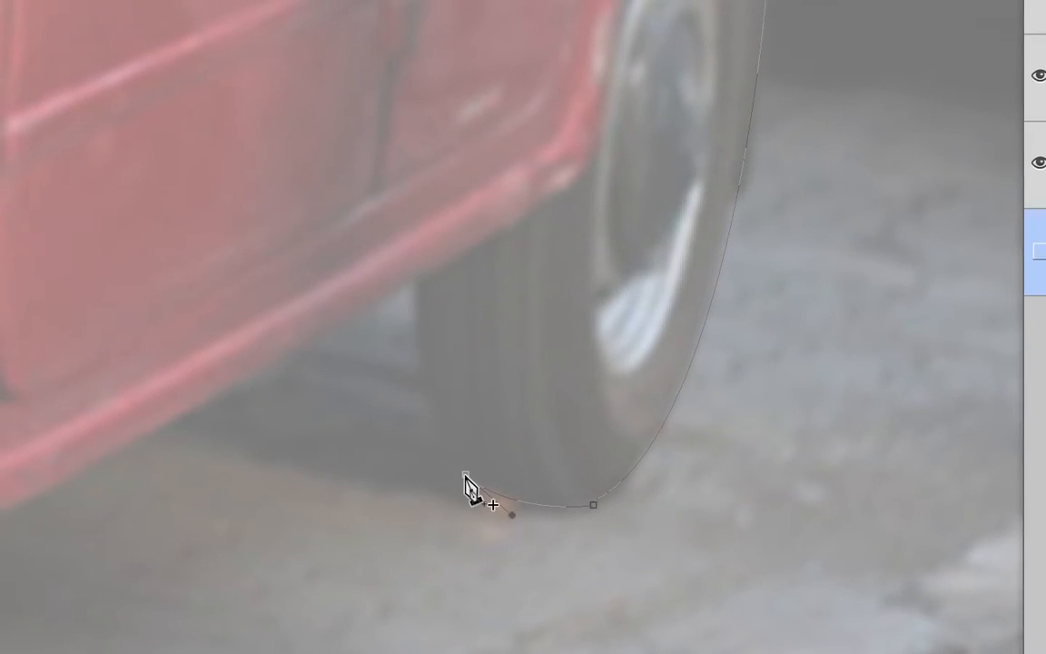
ctrl+click(464, 475)
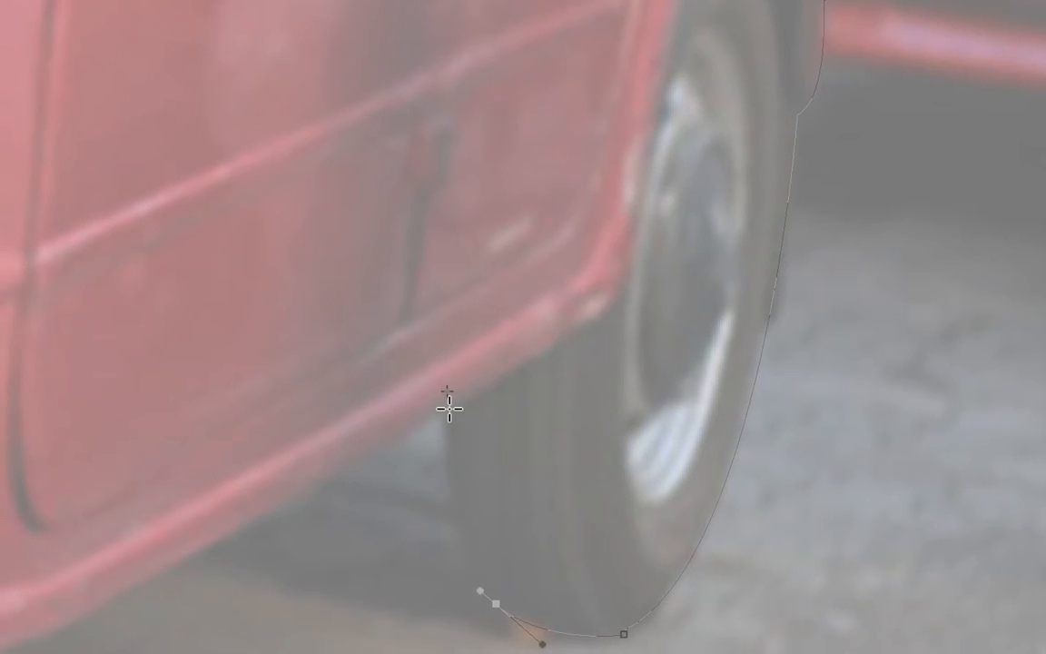
drag(421, 280, 420, 253)
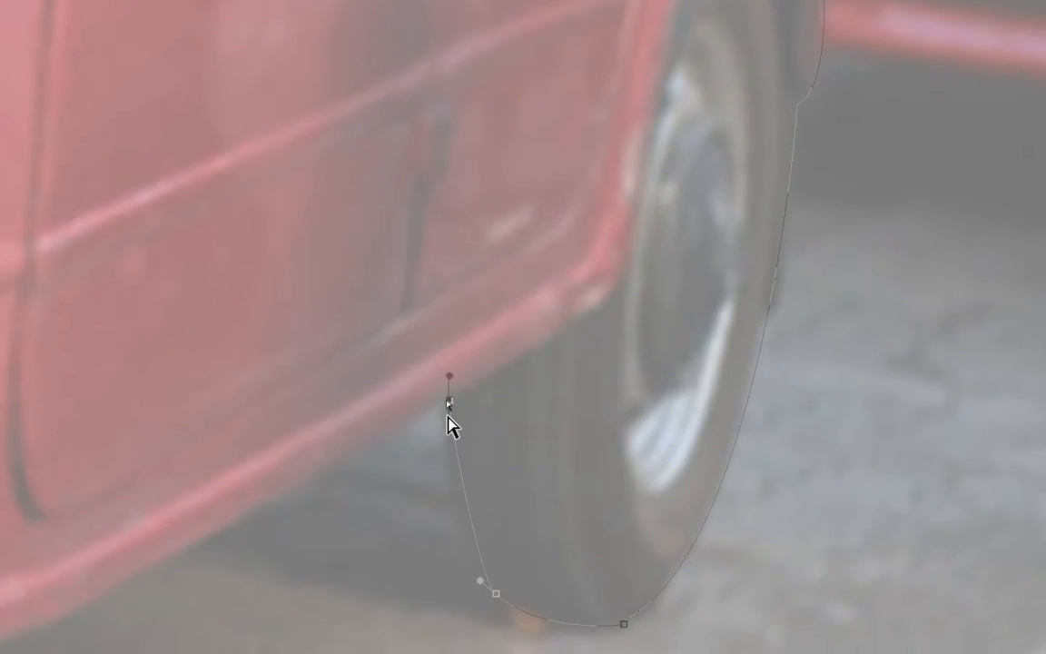
drag(447, 402, 425, 437)
- Trace the car's sill from the rear tyre to the lower edge behind the front wheel
scroll(411, 443, down, 3)
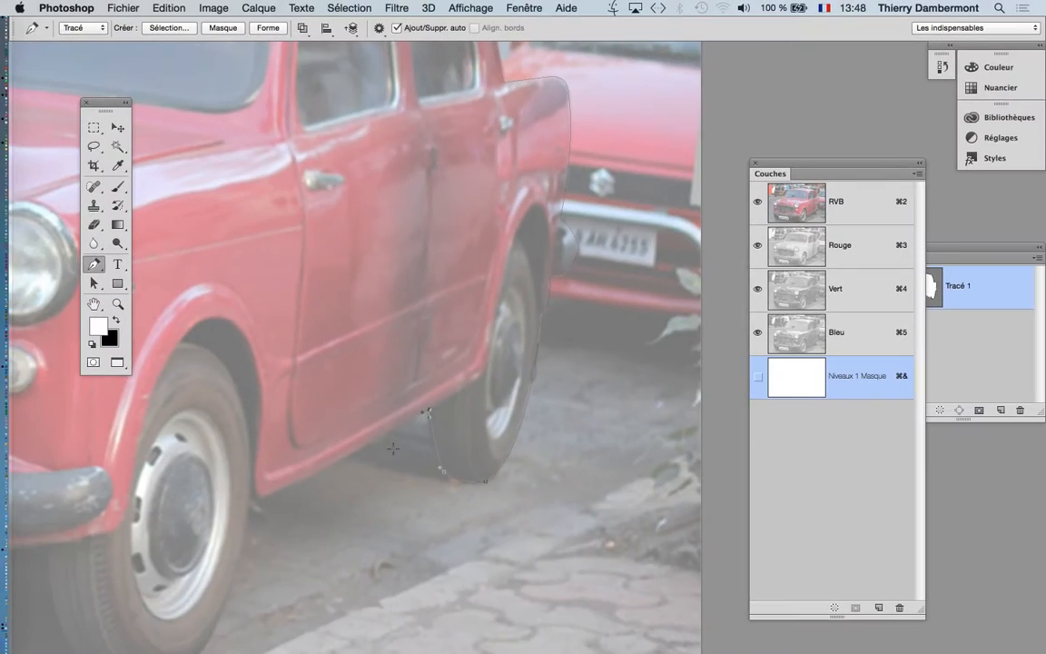
scroll(329, 492, up, 3)
drag(328, 492, 453, 439)
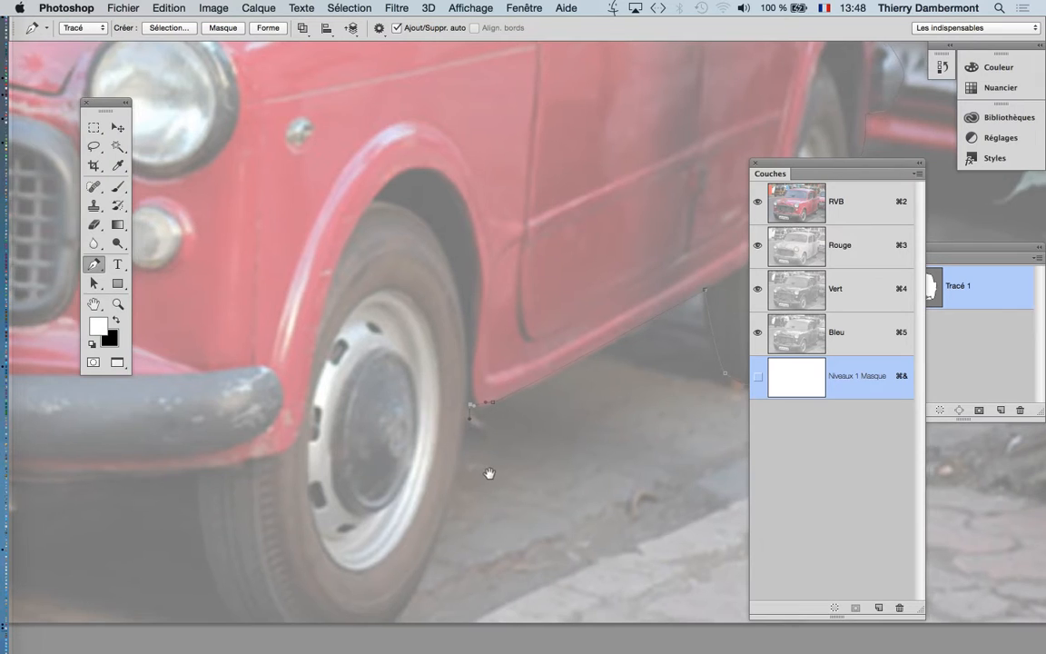
- Trace the front tyre down to the image's bottom edge and back up its inner side to the bumper
drag(487, 475, 562, 345)
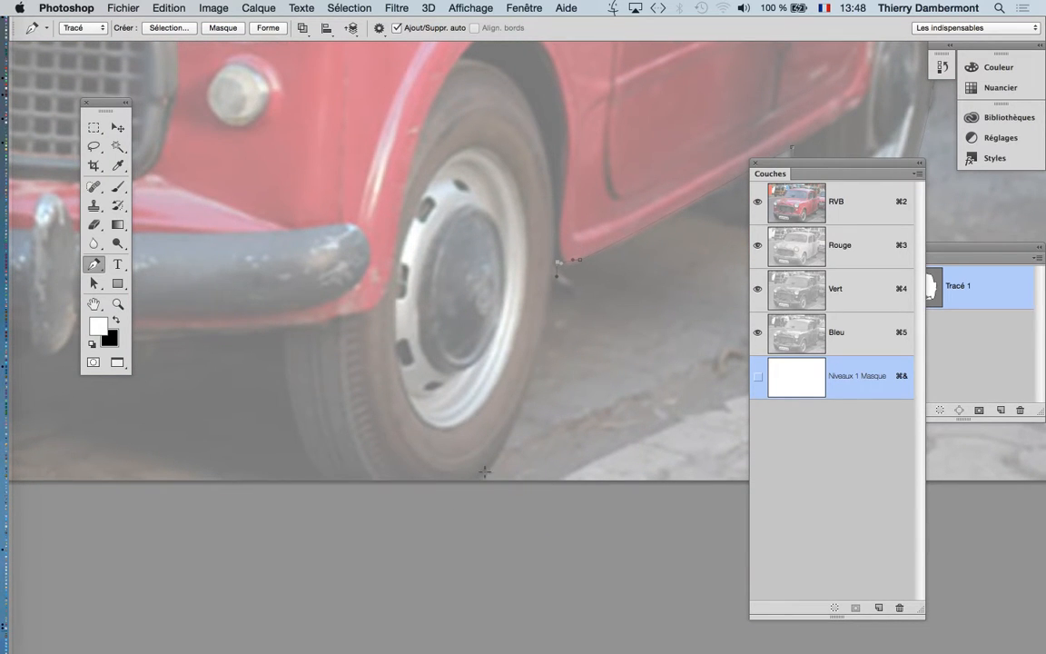
drag(484, 477, 531, 426)
drag(483, 478, 528, 428)
drag(373, 378, 636, 355)
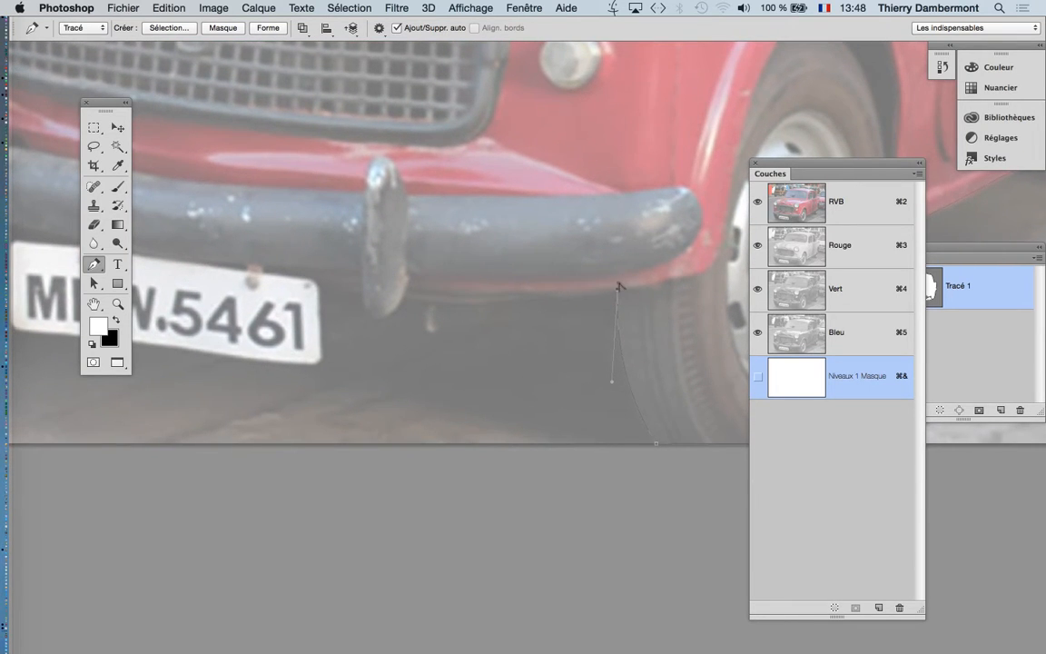
- Trace the bumper's lower edge from the front tyre to the number plate and down the plate's right side
drag(618, 284, 602, 291)
drag(404, 296, 438, 302)
key(super+z)
drag(375, 320, 731, 193)
click(724, 245)
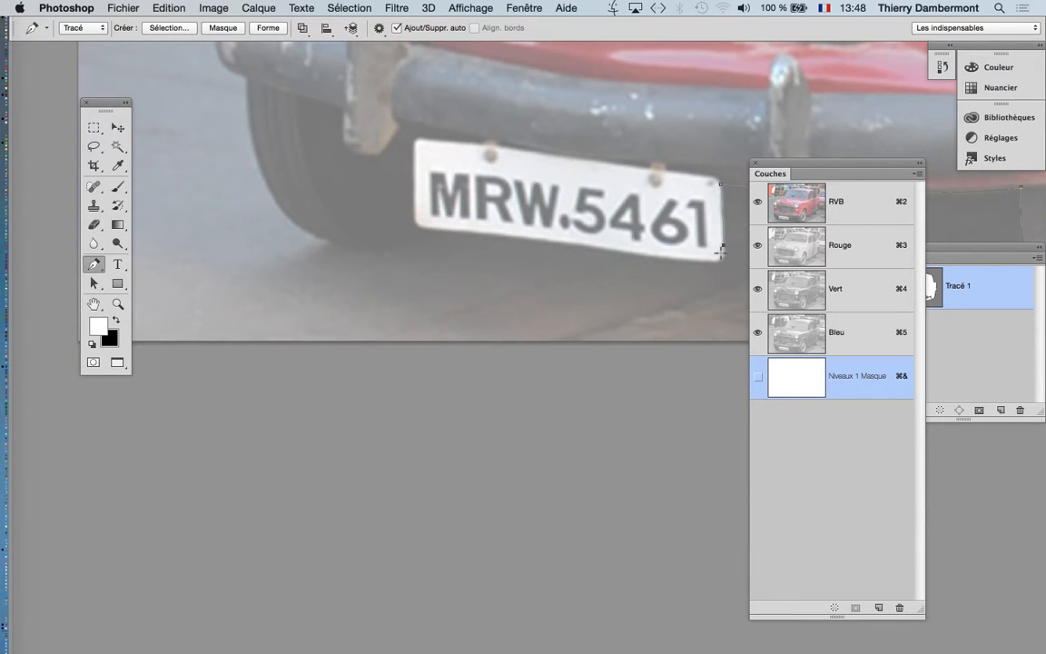
- Round the plate's lower right corner, follow its bottom edge and curve the path around the lower left corner
drag(711, 260, 704, 261)
drag(441, 229, 415, 210)
click(430, 244)
- Undo the path points around the plate's lower left corner, back to the anchor on its bottom edge
key(super+z)
key(alt+super+z)
key(alt+super+z)
key(alt+super+z)
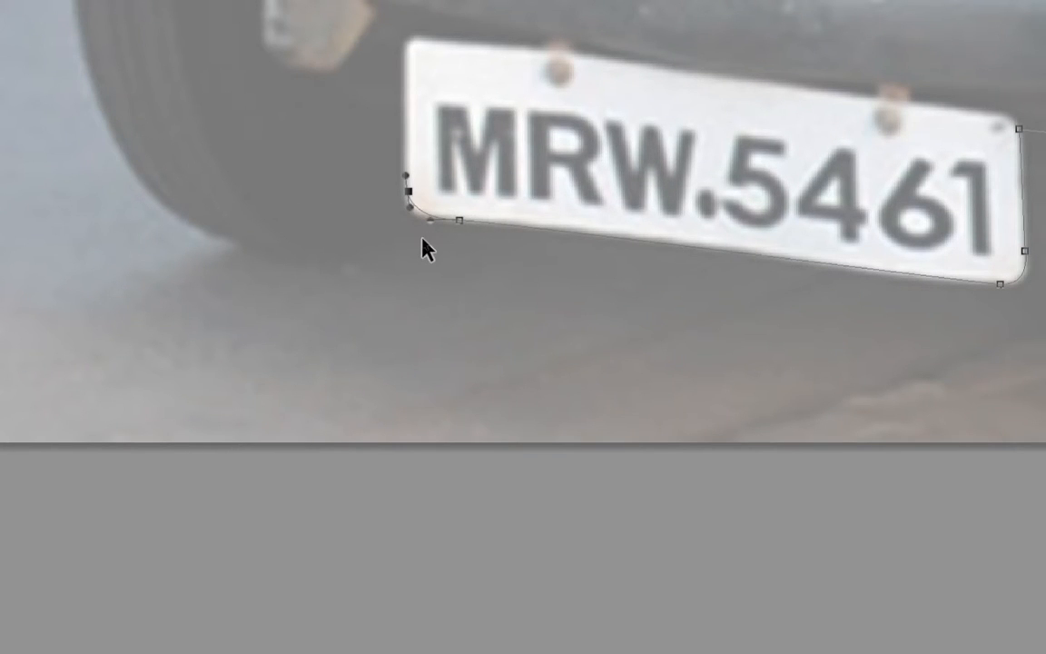
key(alt+super+z)
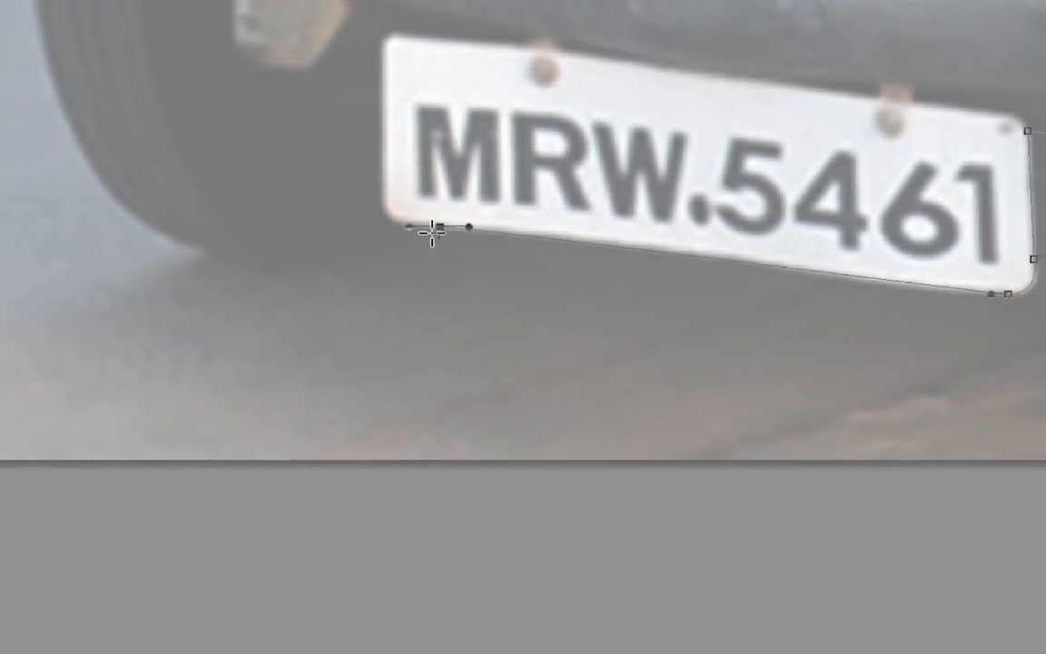
- Continue the path from the plate's lower left corner along the other tyre's underside and start up its outer side
drag(450, 221, 406, 254)
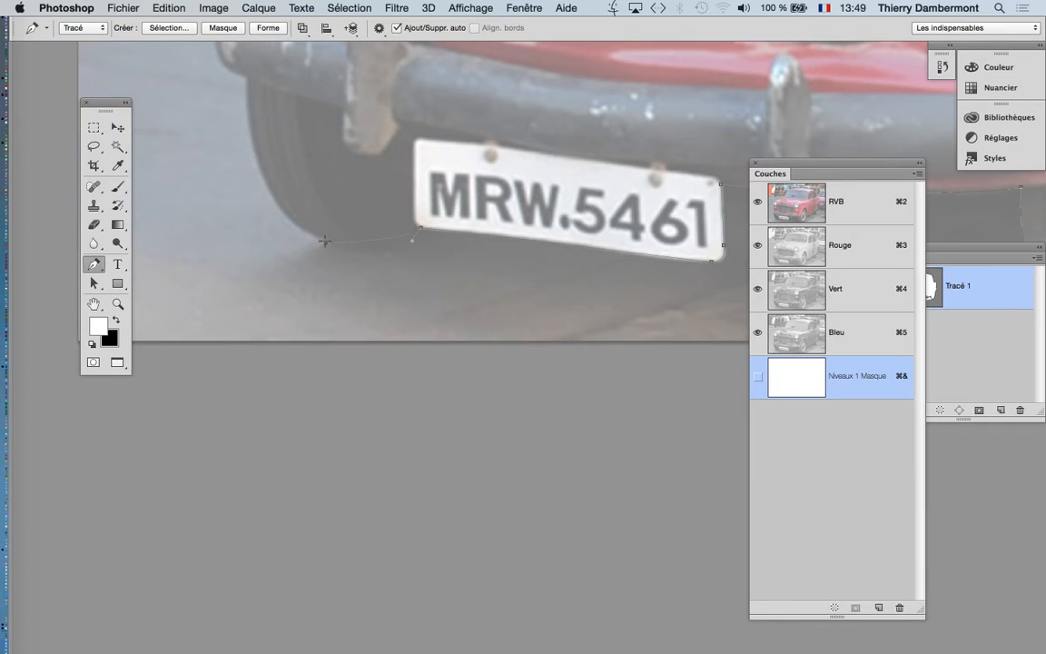
click(322, 243)
mouse_move(331, 246)
mouse_down()
mouse_move(359, 250)
mouse_move(334, 244)
mouse_up()
drag(265, 183, 287, 224)
scroll(466, 298, up, 3)
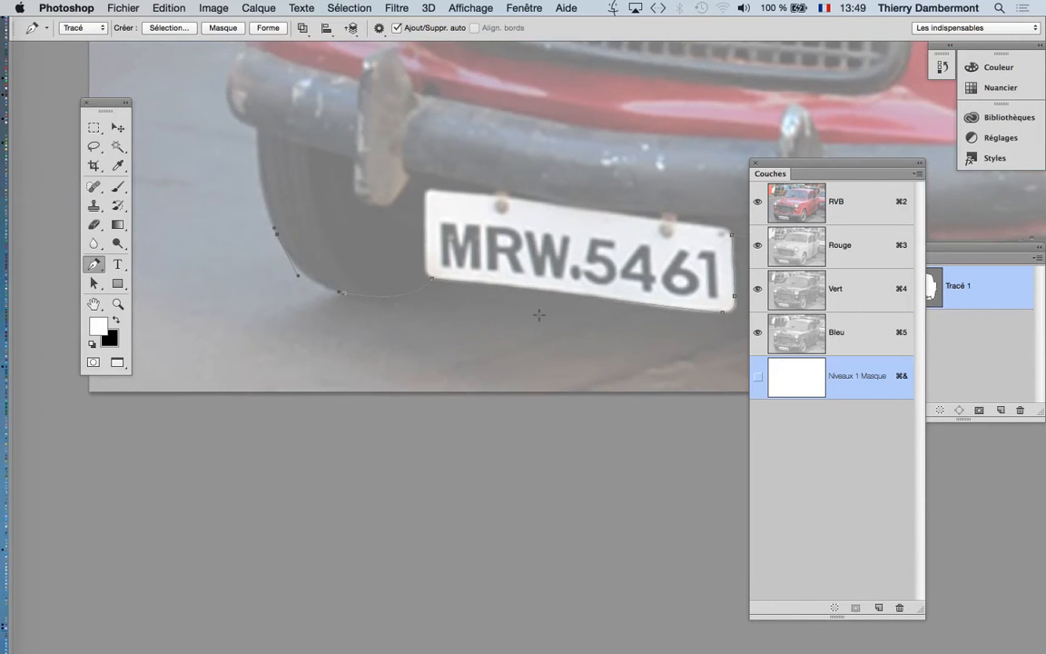
- Switch to Firefox, open a new browser window, and move and enlarge it to fill most of the screen
key(super+Tab)
key(super+Tab)
key(super+Tab)
key(super+Tab)
click(64, 8)
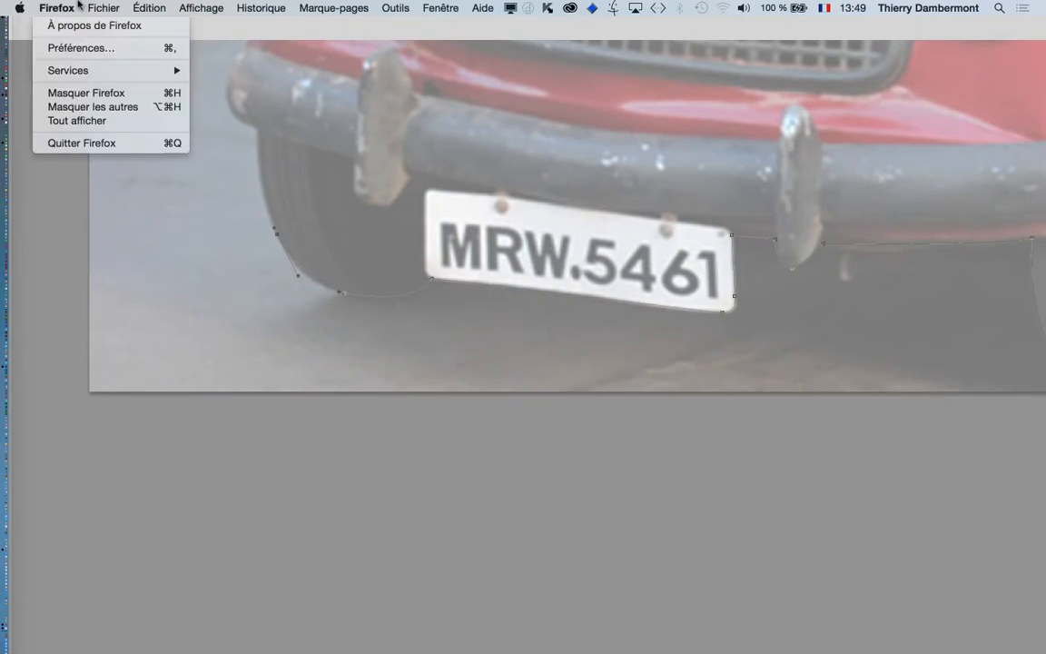
click(685, 238)
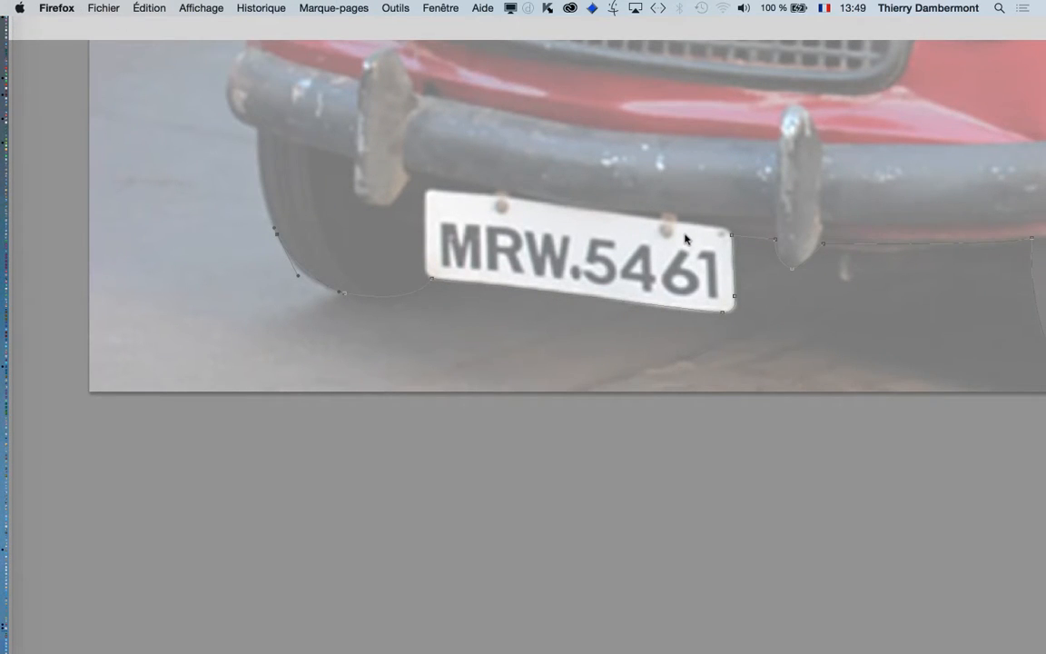
key(super+n)
drag(782, 60, 336, 40)
drag(572, 630, 1022, 631)
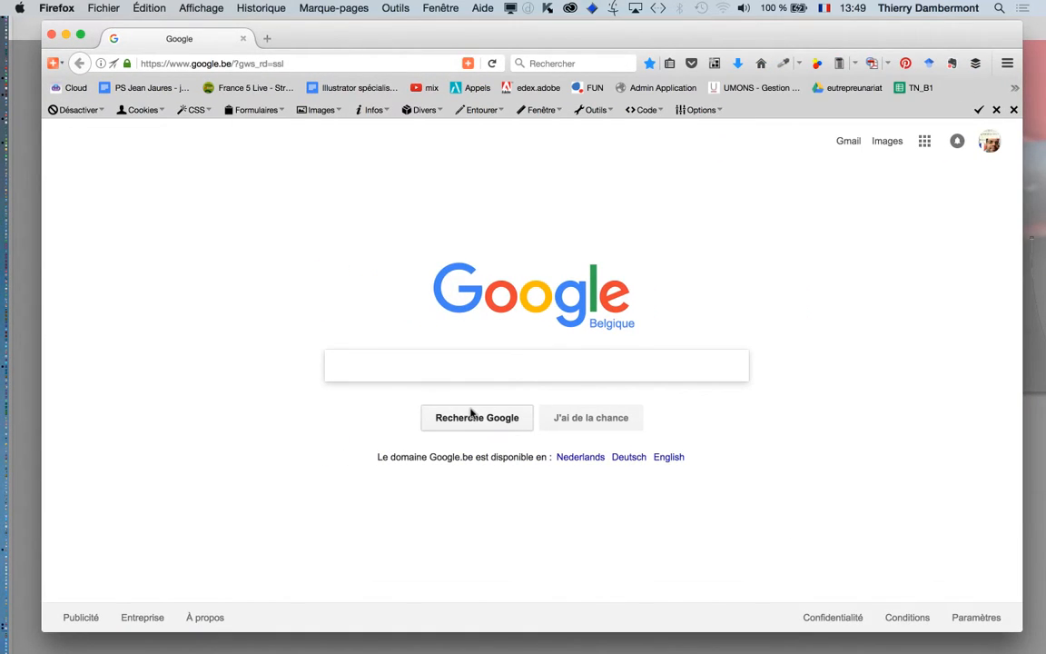
text(CLIPP)
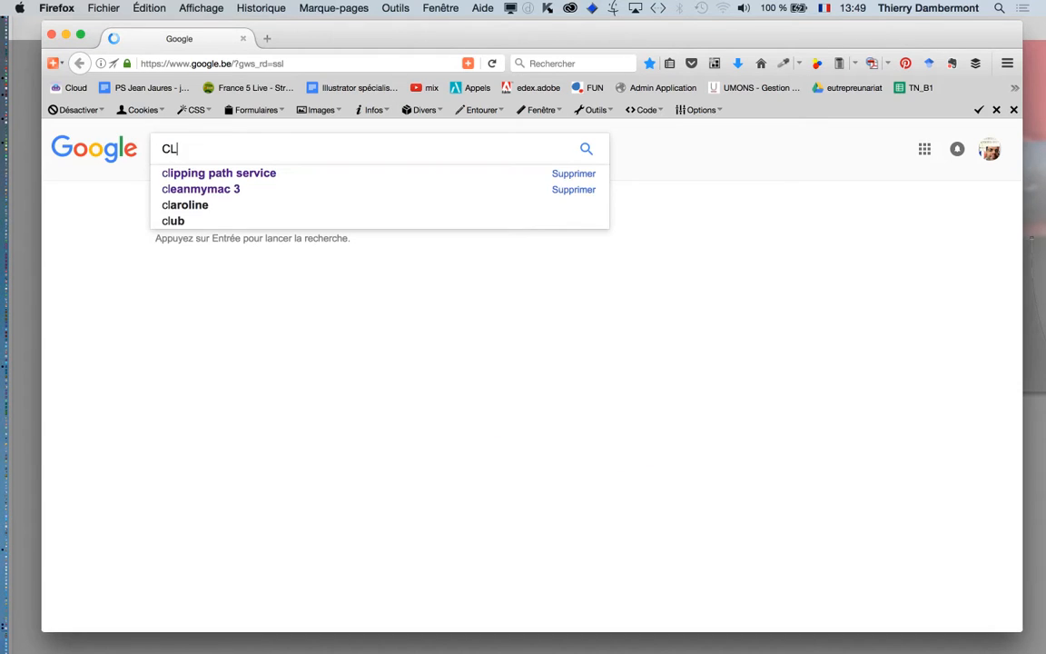
key(BackSpace)
key(BackSpace)
key(BackSpace)
key(BackSpace)
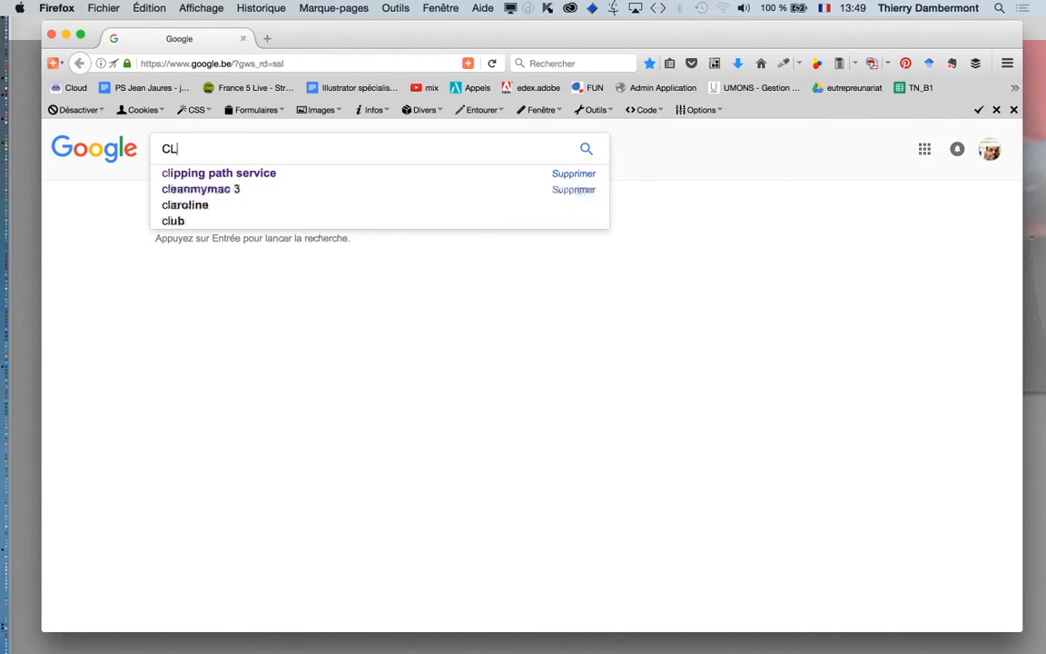
key(BackSpace)
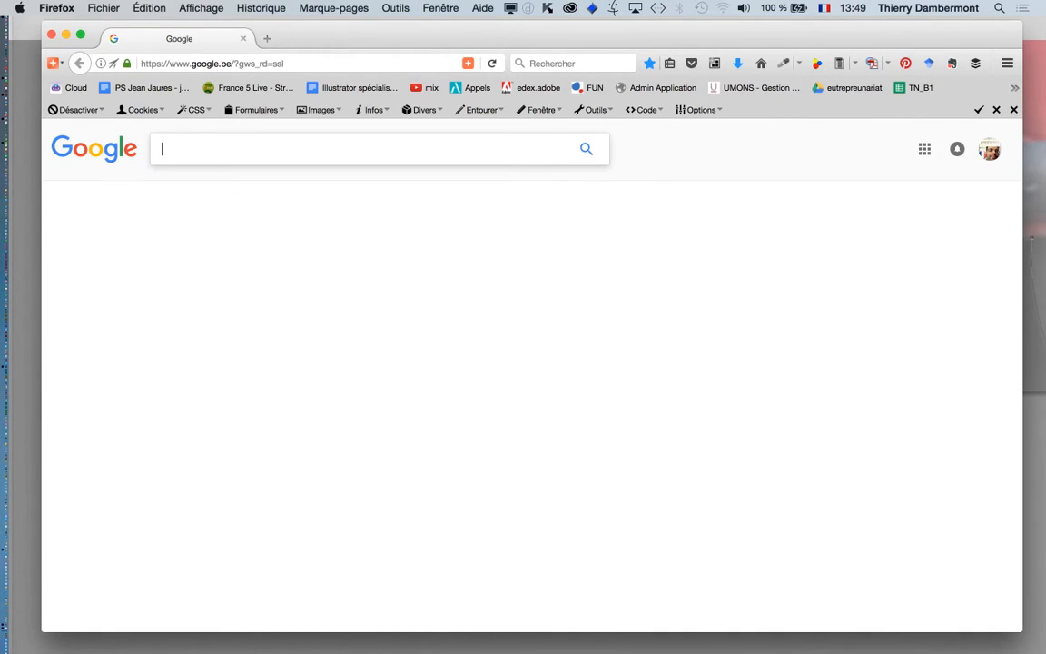
- Search Google for "clipping path service", look at the image results and return to the web results
text(clipping)
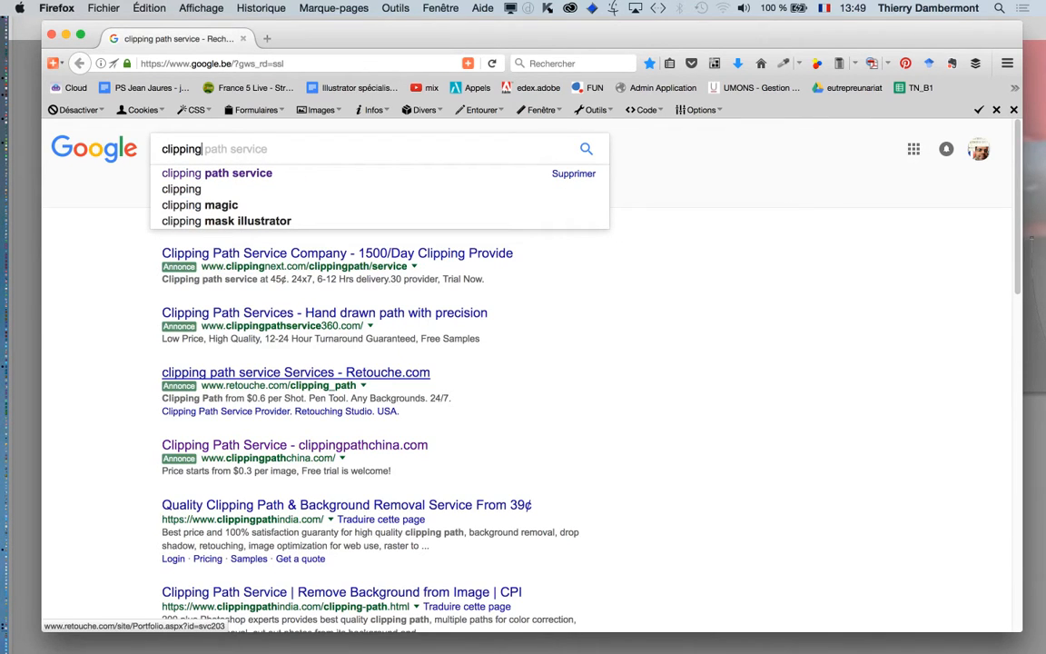
click(270, 174)
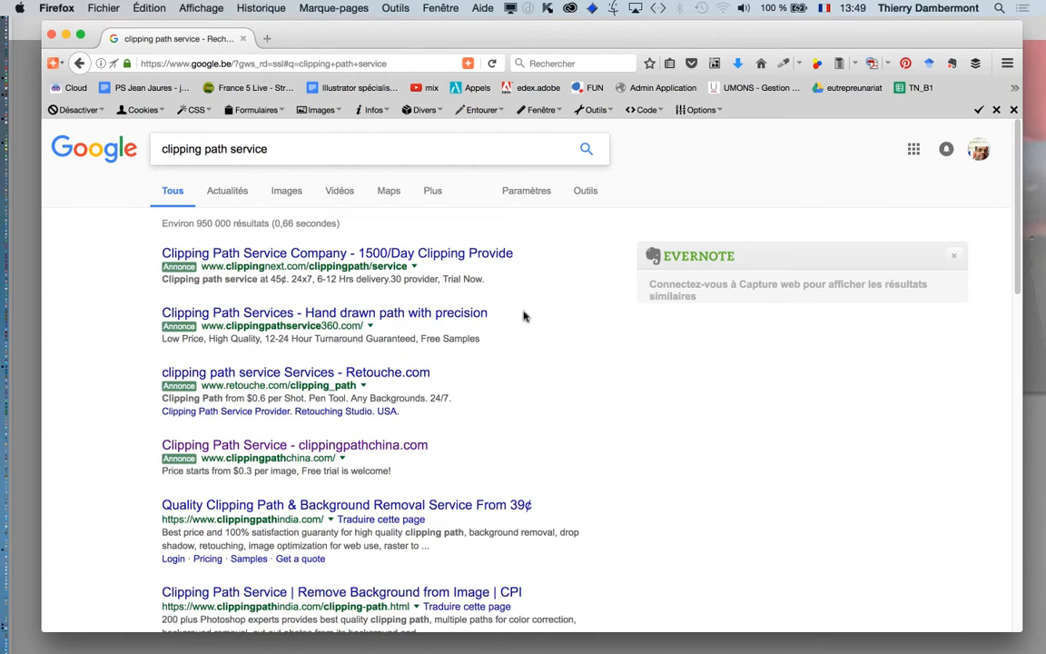
click(294, 199)
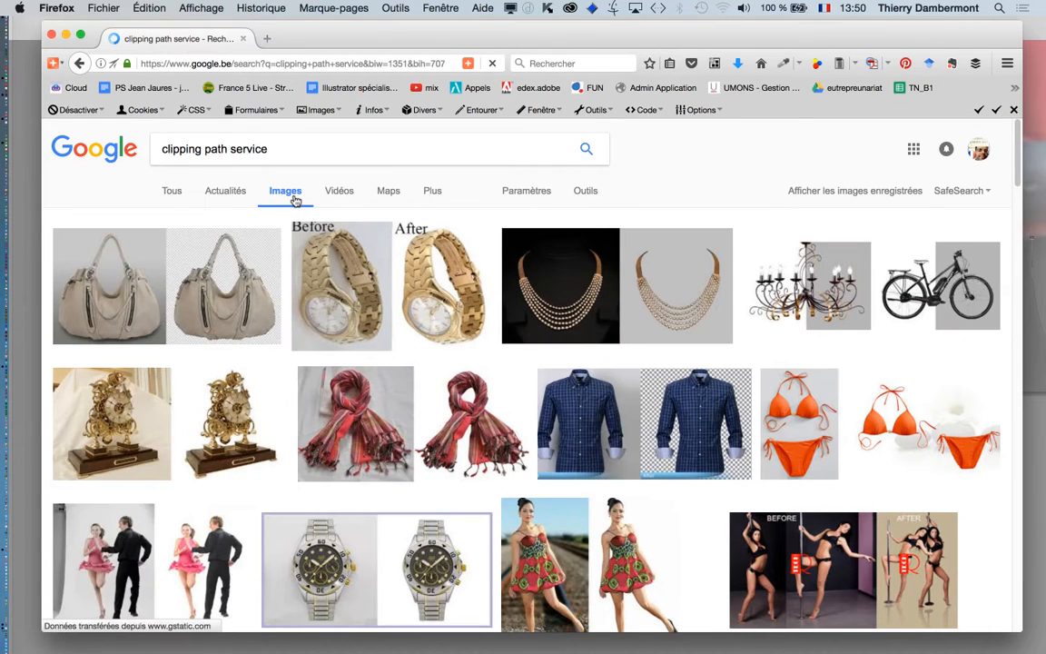
click(172, 191)
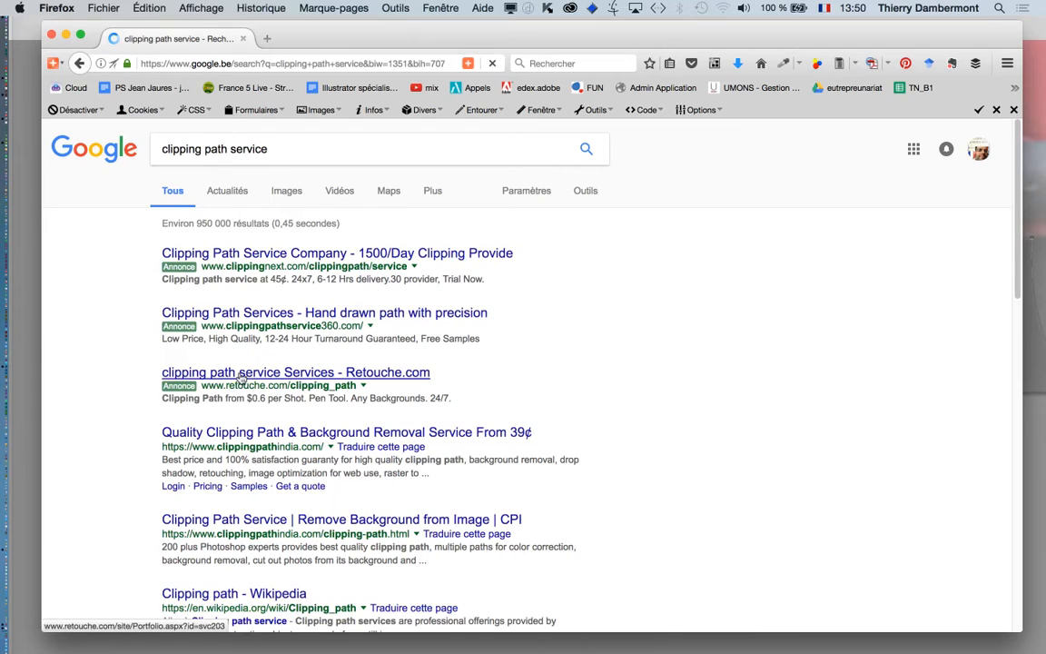
- Find the Clipping Path Asia result, open it in a new tab and switch to that tab
scroll(232, 377, down, 1)
scroll(607, 378, down, 5)
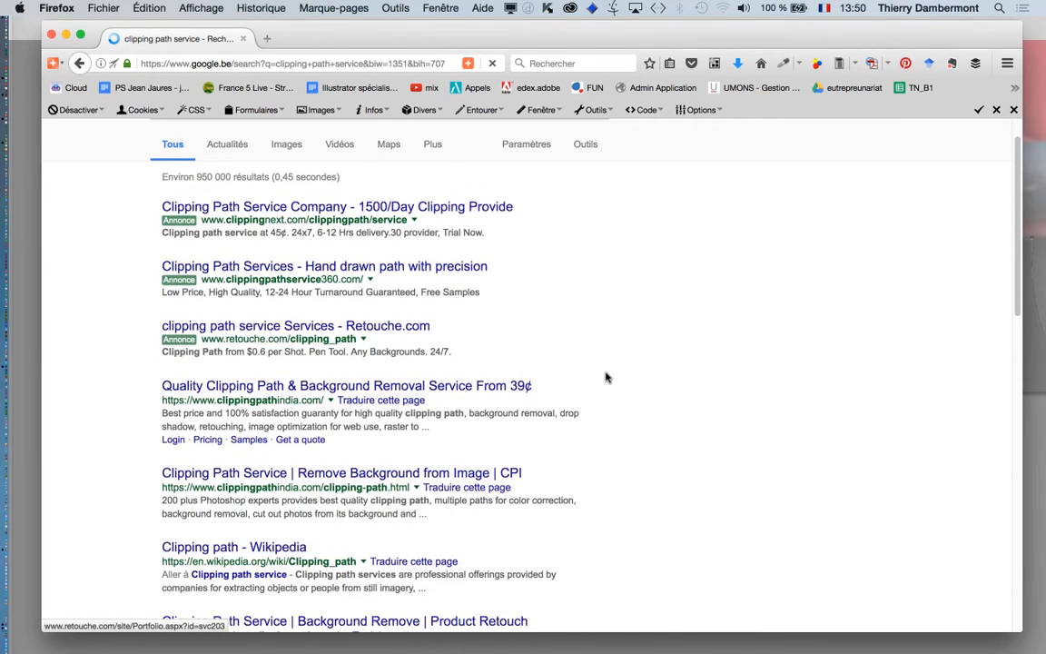
scroll(606, 378, down, 2)
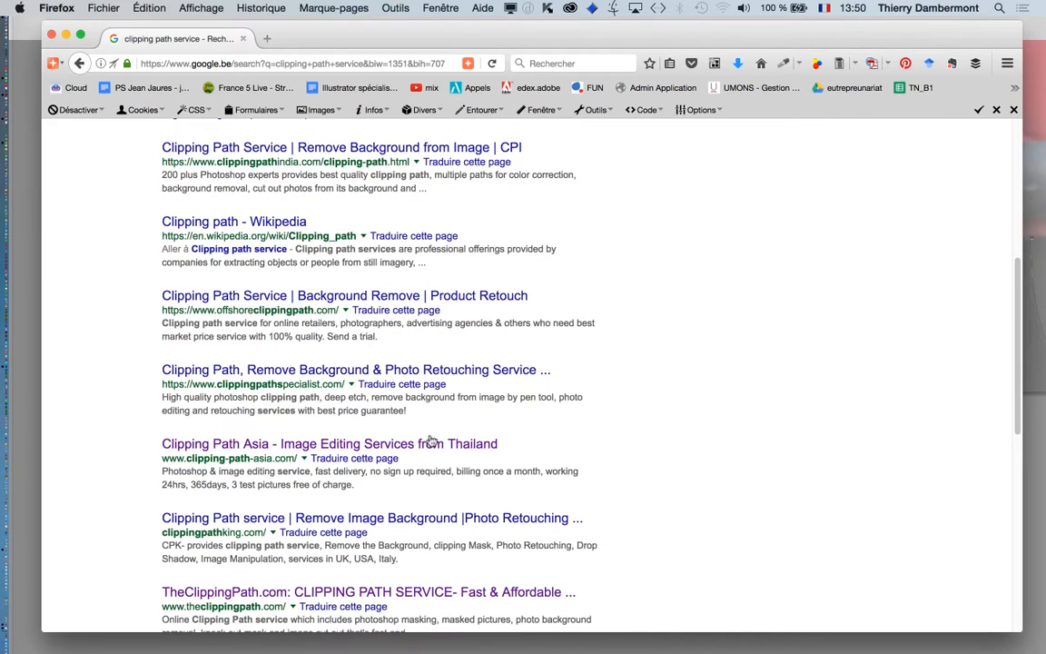
super+click(429, 446)
click(332, 39)
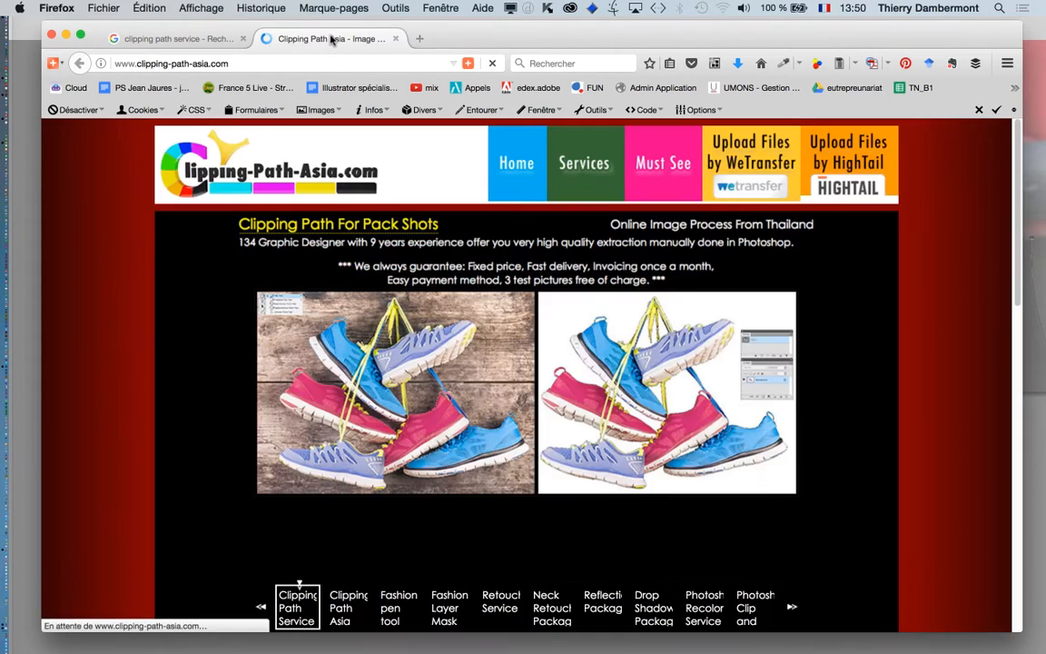
- Look through the Clipping Path Asia home page, including its before-and-after examples and the team photo
scroll(839, 375, down, 1)
scroll(840, 376, down, 2)
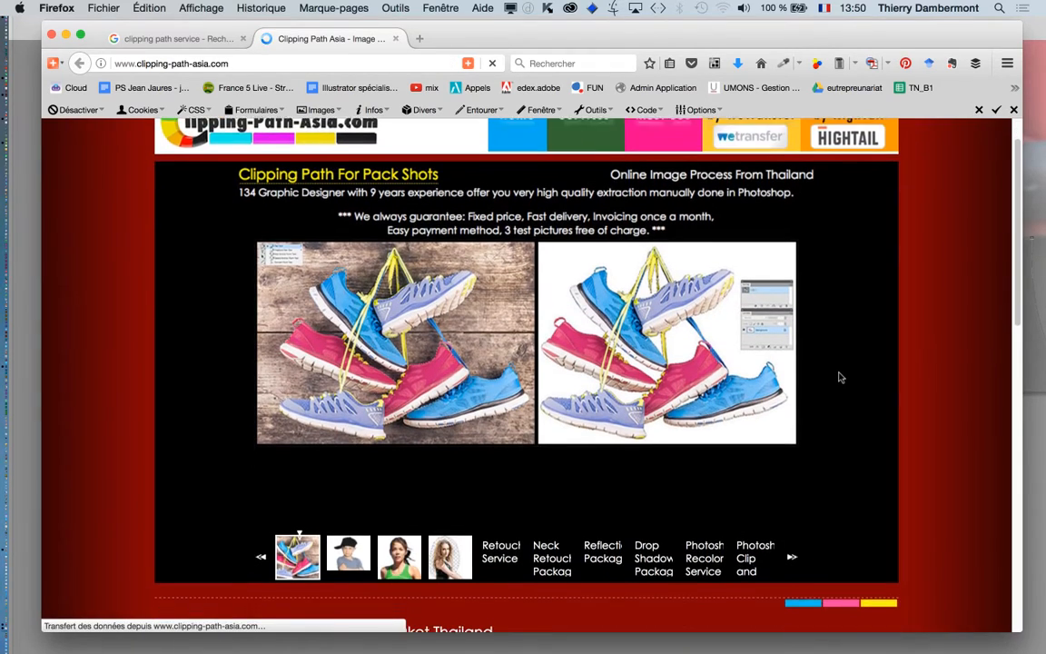
scroll(840, 376, down, 10)
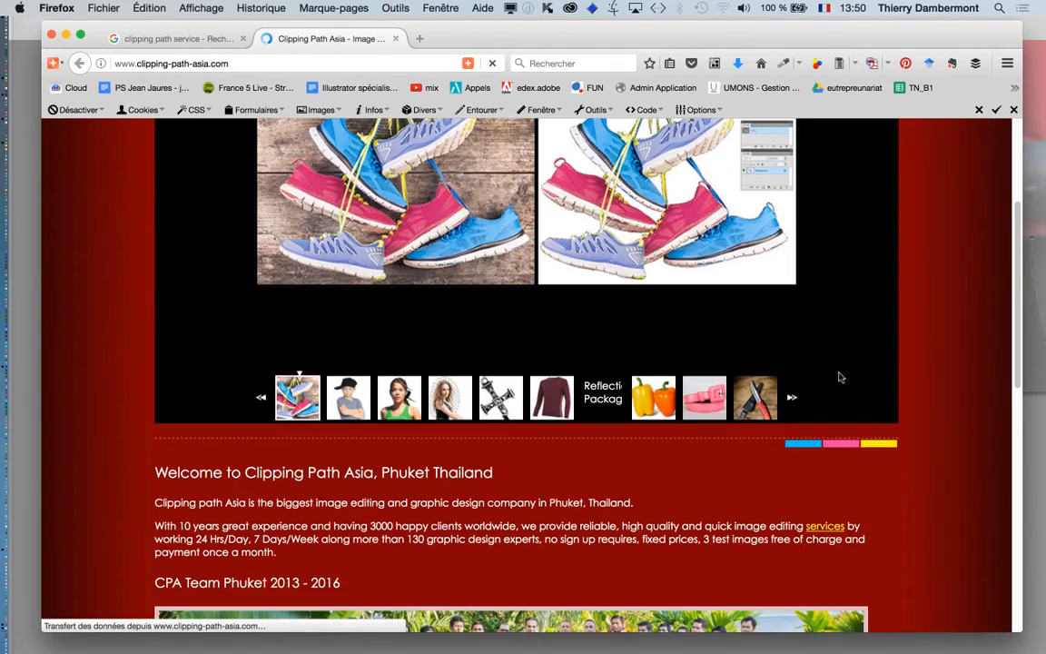
scroll(839, 377, down, 12)
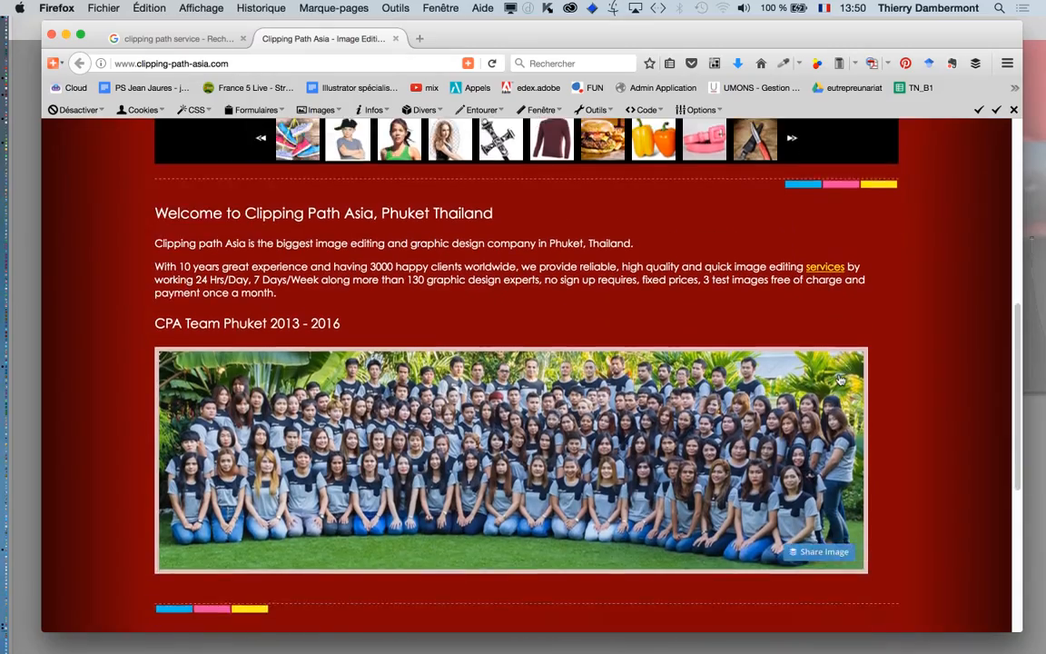
scroll(840, 377, up, 20)
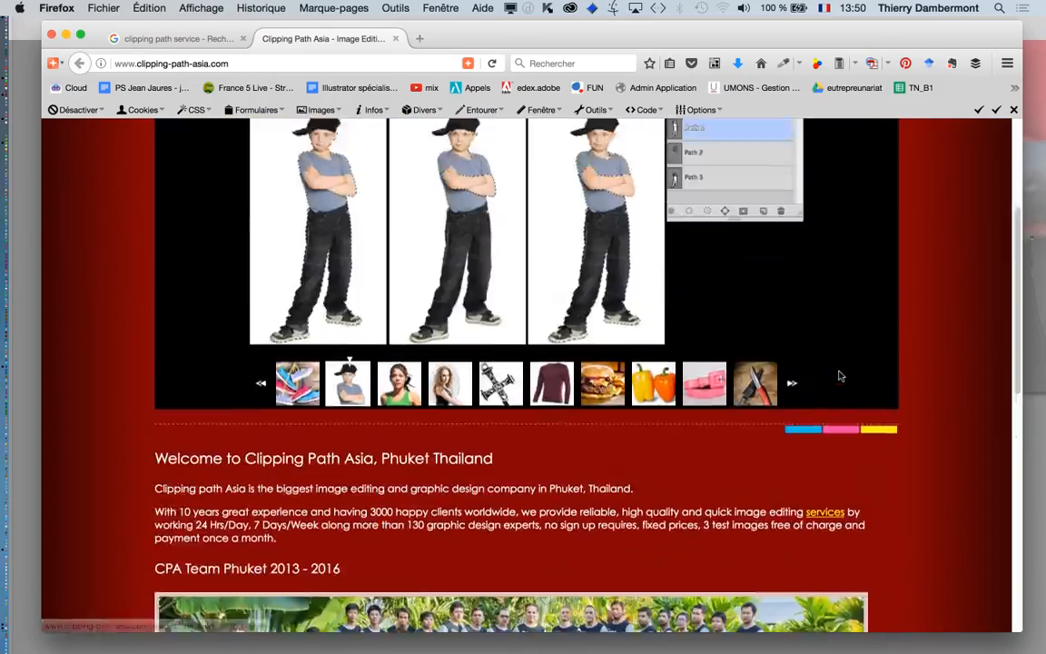
scroll(839, 375, down, 18)
scroll(839, 376, up, 18)
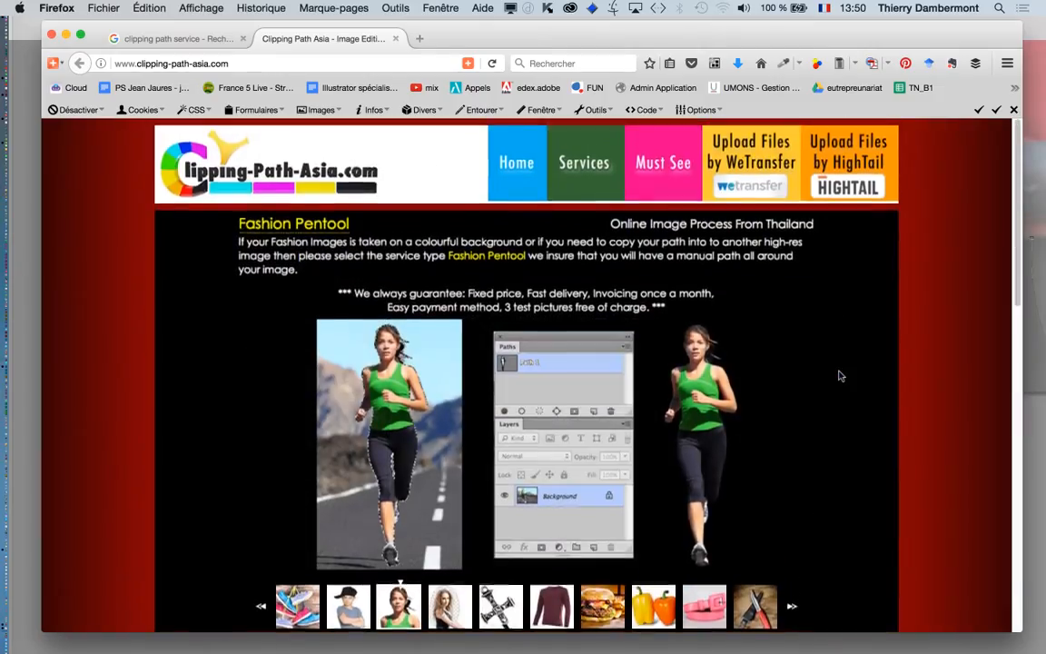
scroll(839, 376, down, 3)
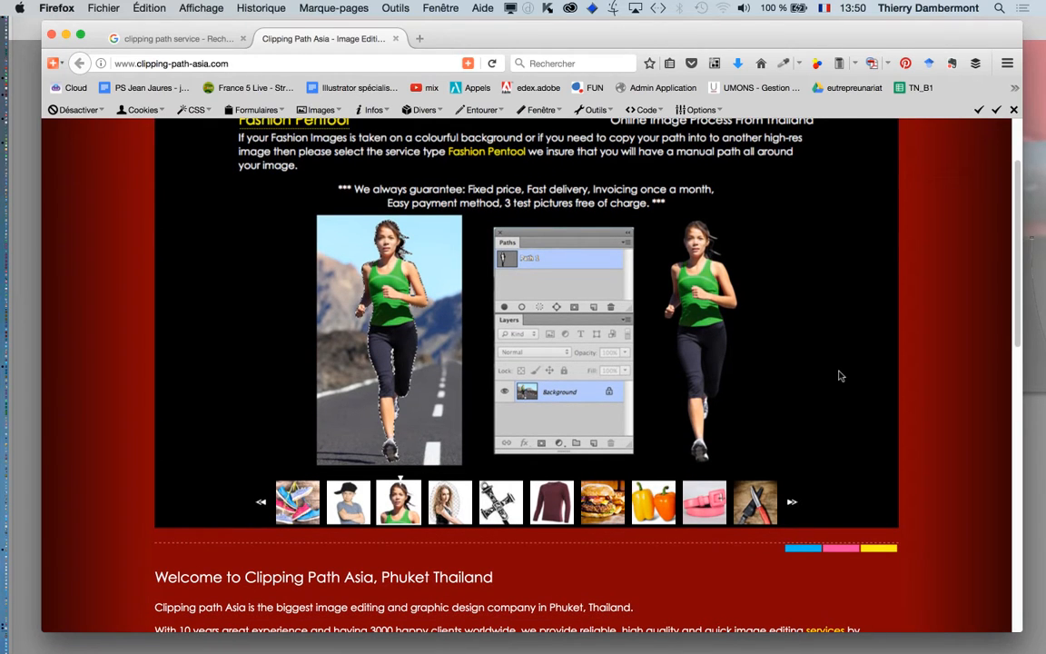
- Return to the search results, open the clippingpathchina.com ad in a new tab and switch to it
click(170, 41)
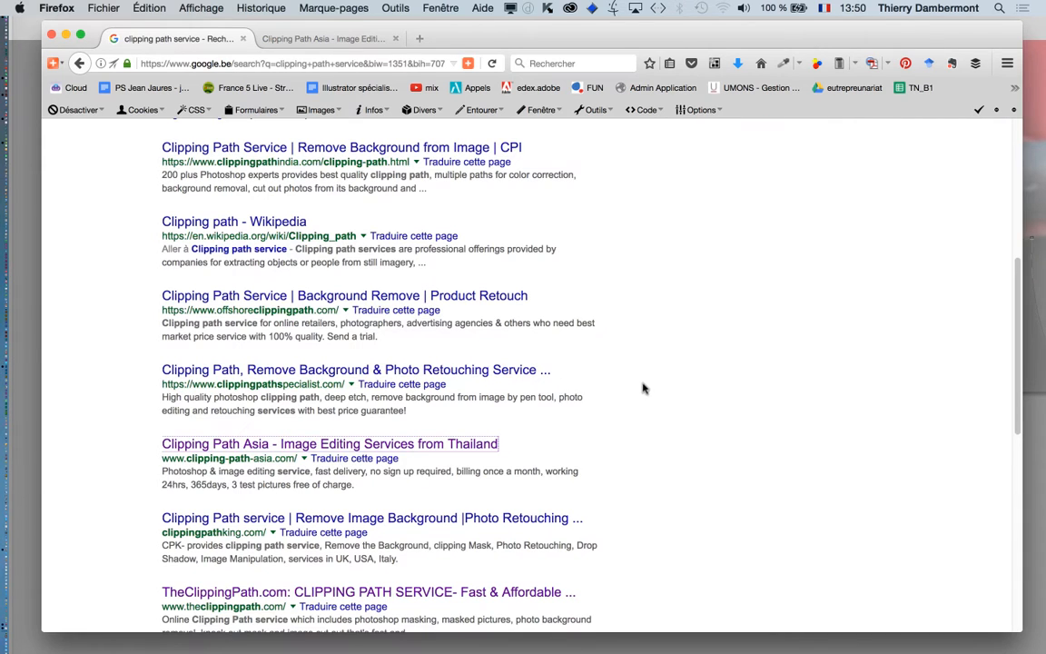
scroll(648, 388, down, 4)
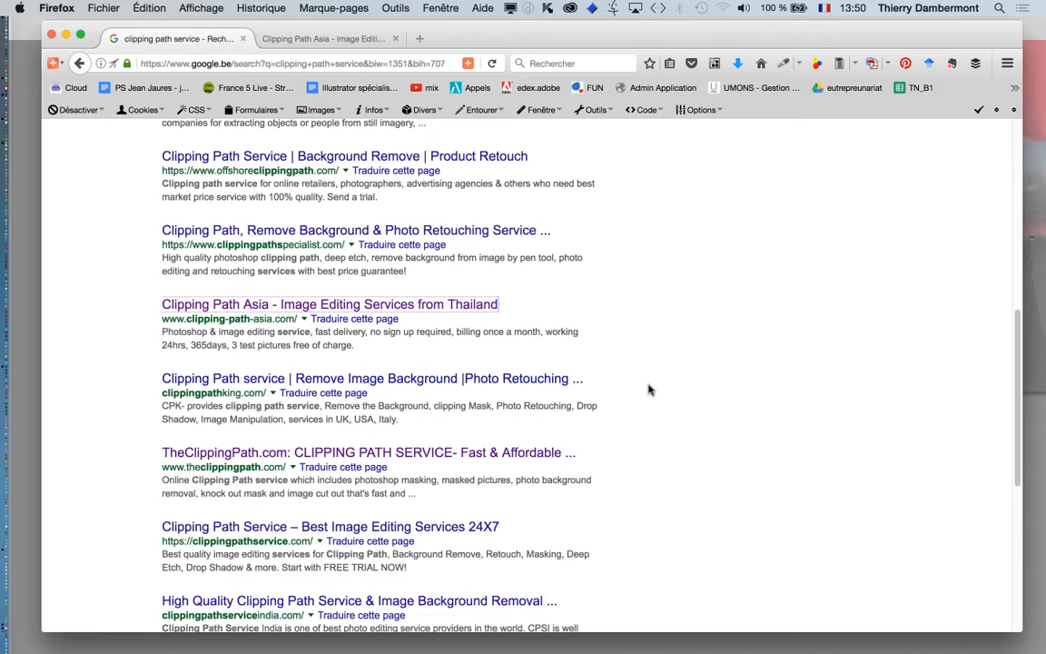
scroll(648, 388, down, 8)
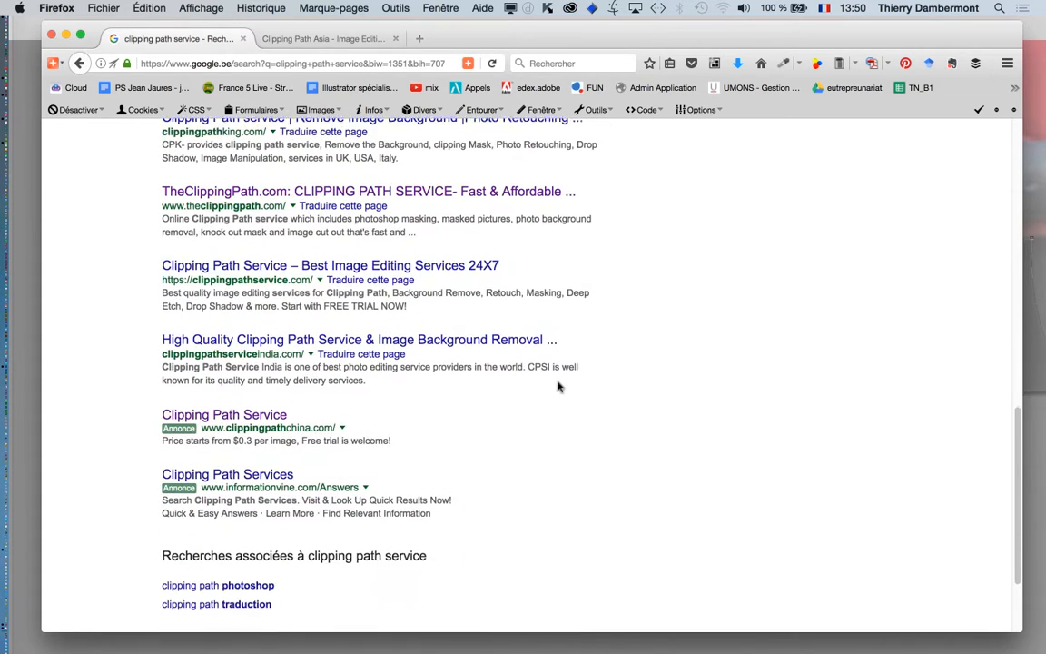
super+click(245, 399)
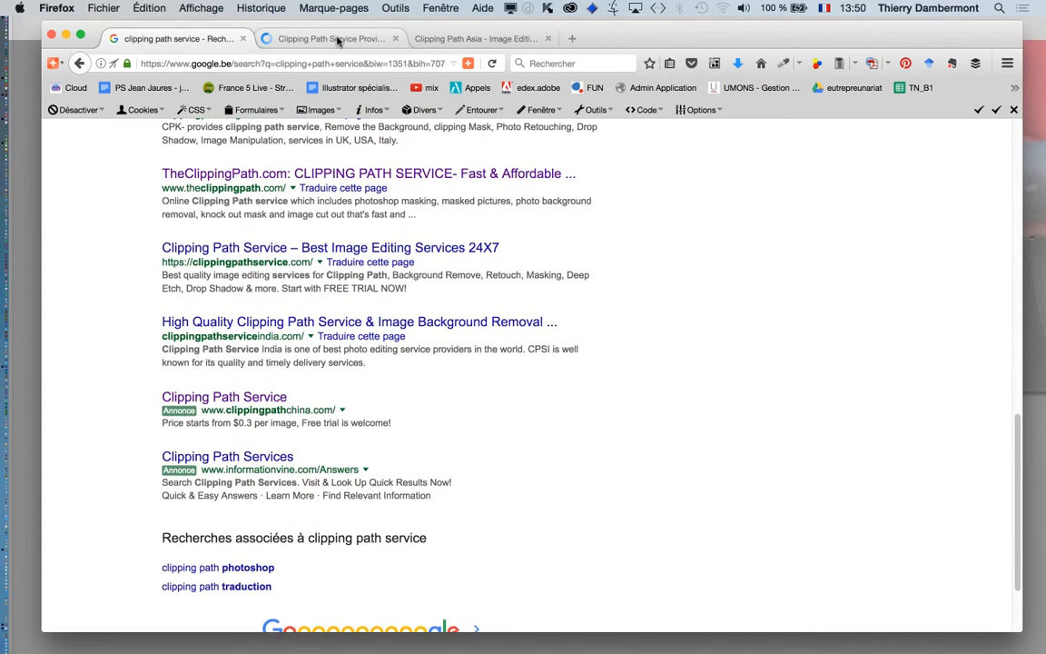
click(335, 40)
- Look through the clippingpathchina.com page, including its prices and payment, company description and contact details
scroll(658, 326, down, 4)
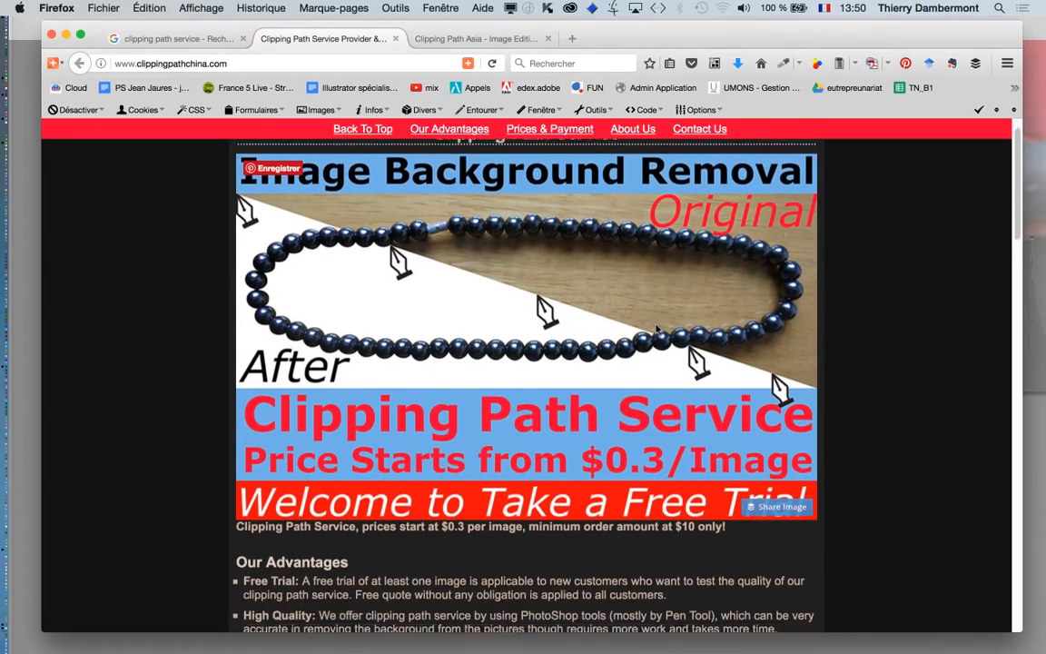
scroll(655, 329, down, 20)
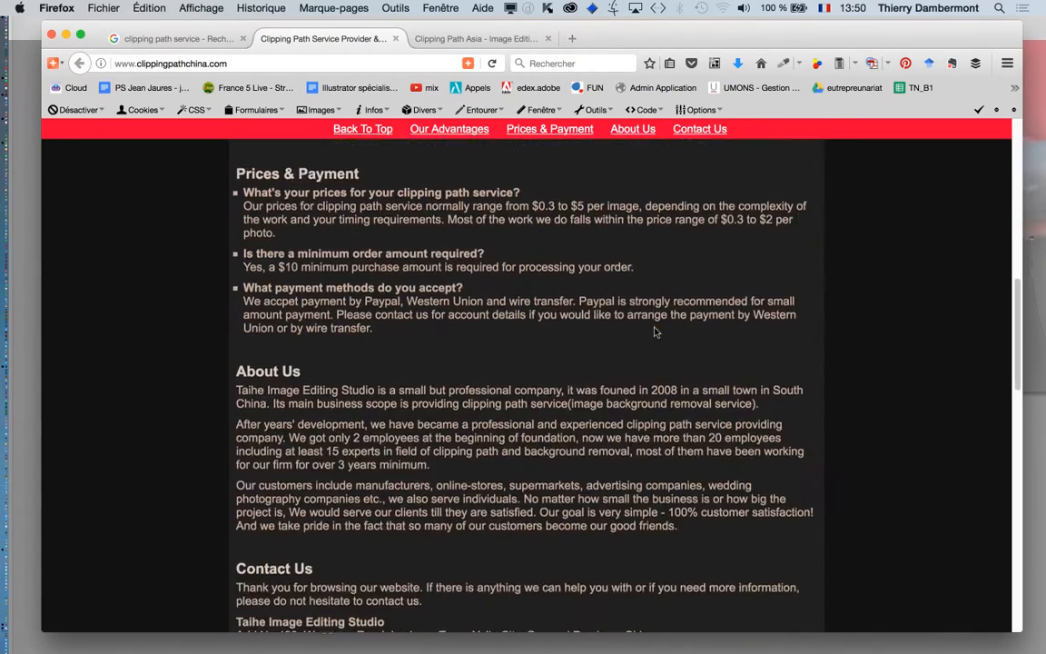
scroll(654, 330, down, 10)
scroll(654, 330, up, 10)
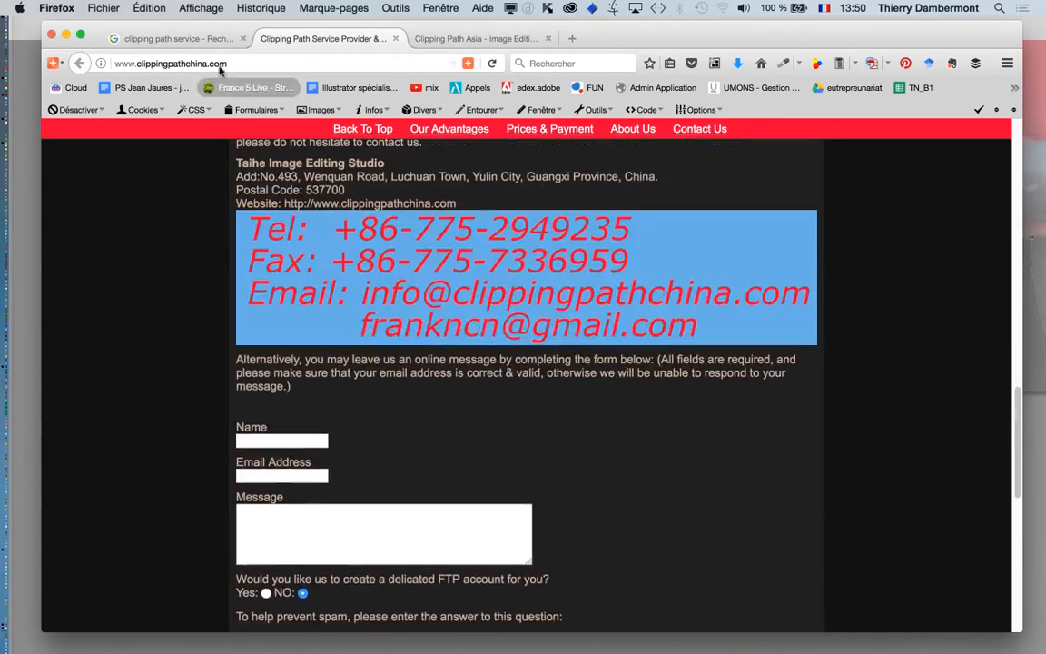
- Skim the clipping path service search results once more to the end of the page and minimise the browser window
click(181, 39)
scroll(268, 163, up, 15)
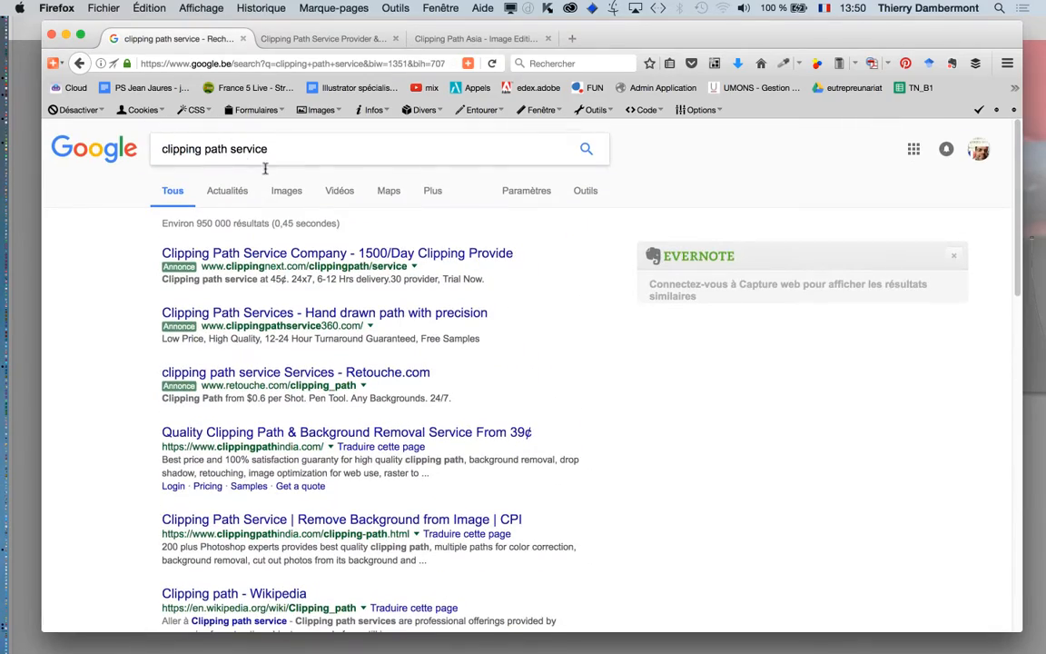
scroll(424, 301, down, 1)
scroll(424, 300, down, 10)
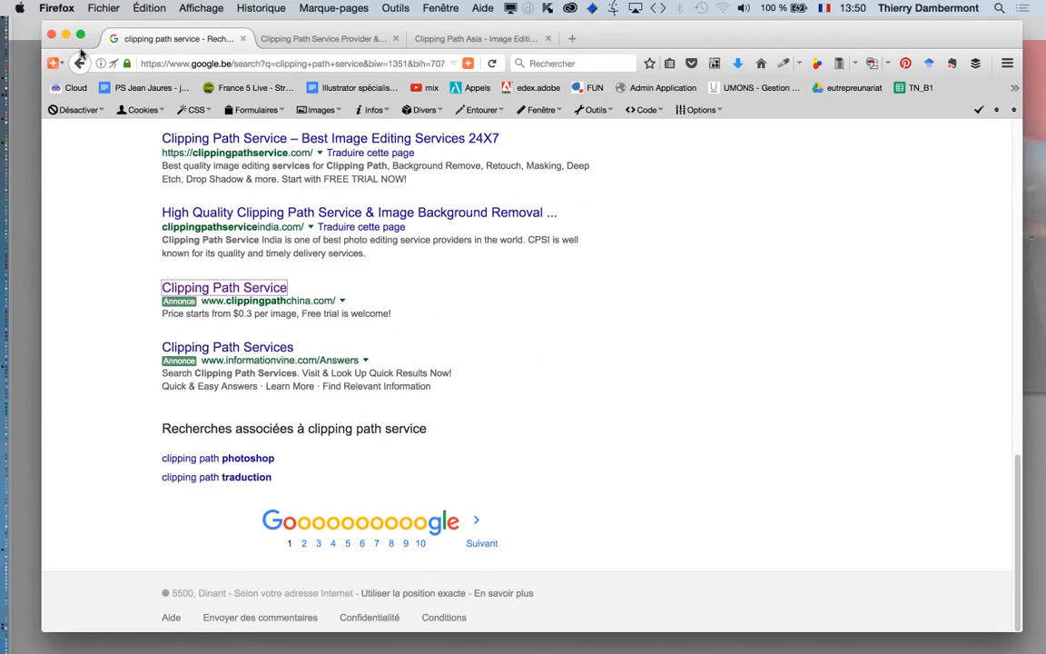
click(66, 37)
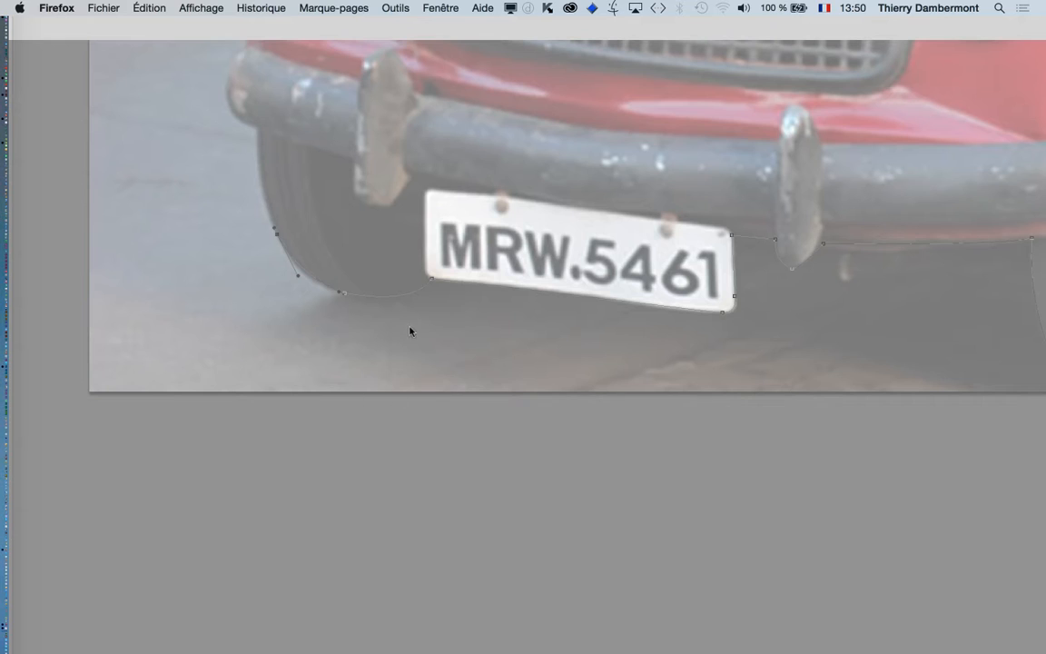
- Switch back to Photoshop and continue the path up the tyre's outer side to the underside of the bumper
click(488, 422)
drag(495, 416, 492, 504)
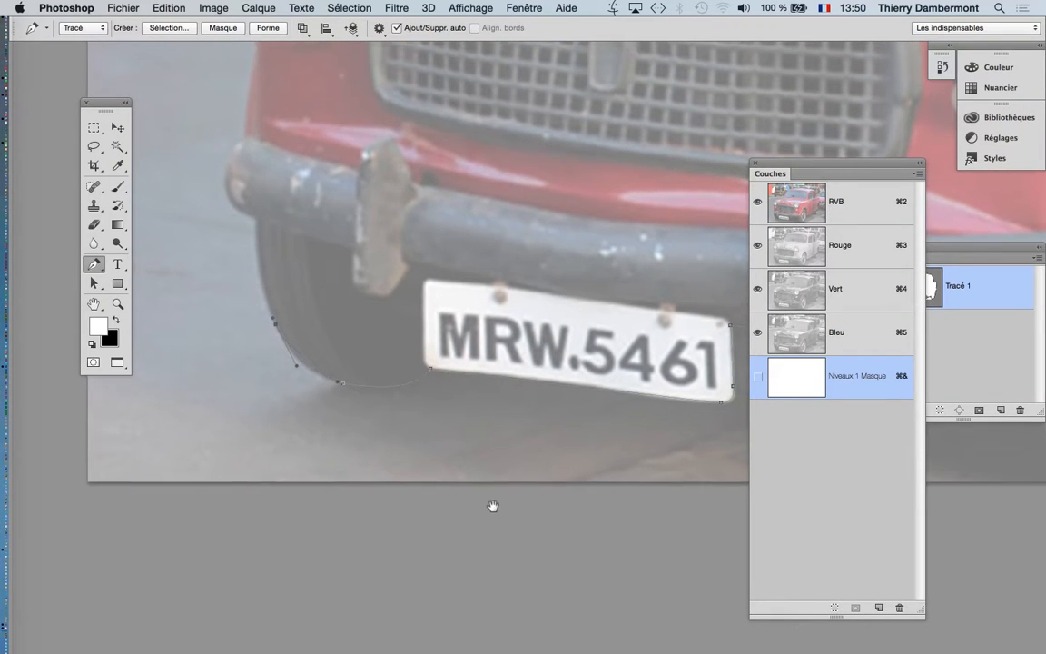
drag(486, 408, 499, 506)
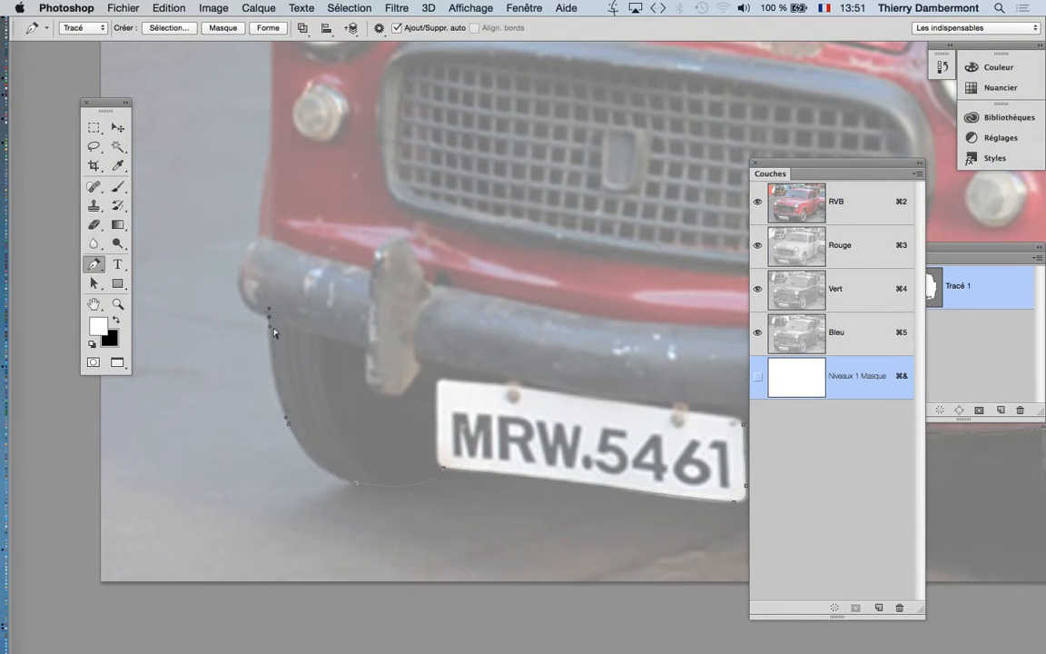
drag(265, 347, 277, 360)
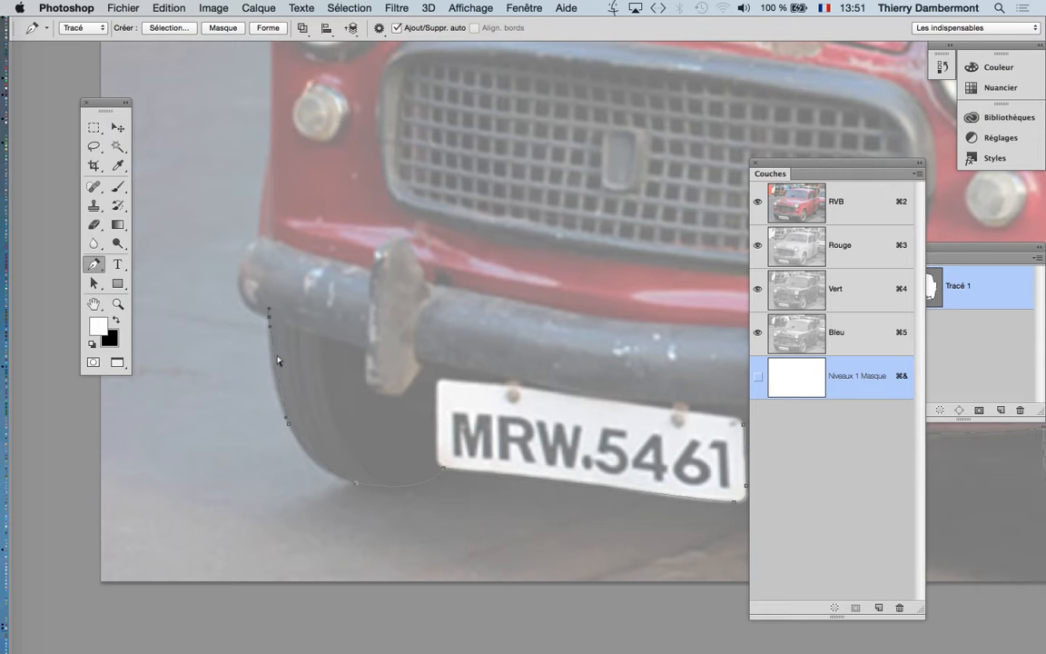
super+click(339, 428)
scroll(278, 326, up, 5)
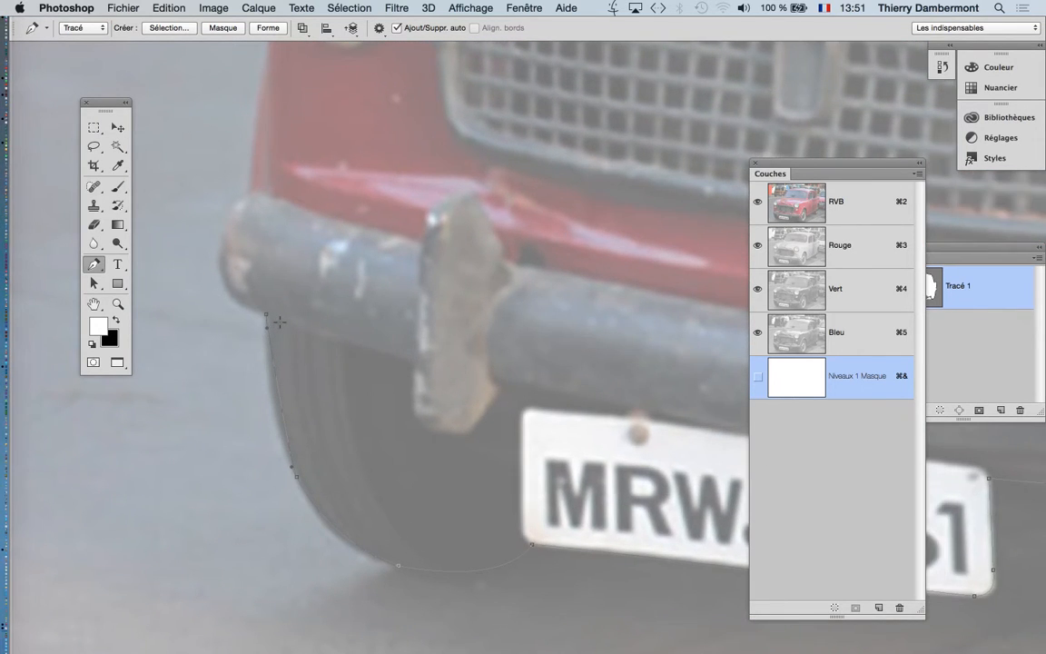
- Refine the path's anchor point where the tyre's outer side meets the underside of the bumper
scroll(272, 320, up, 3)
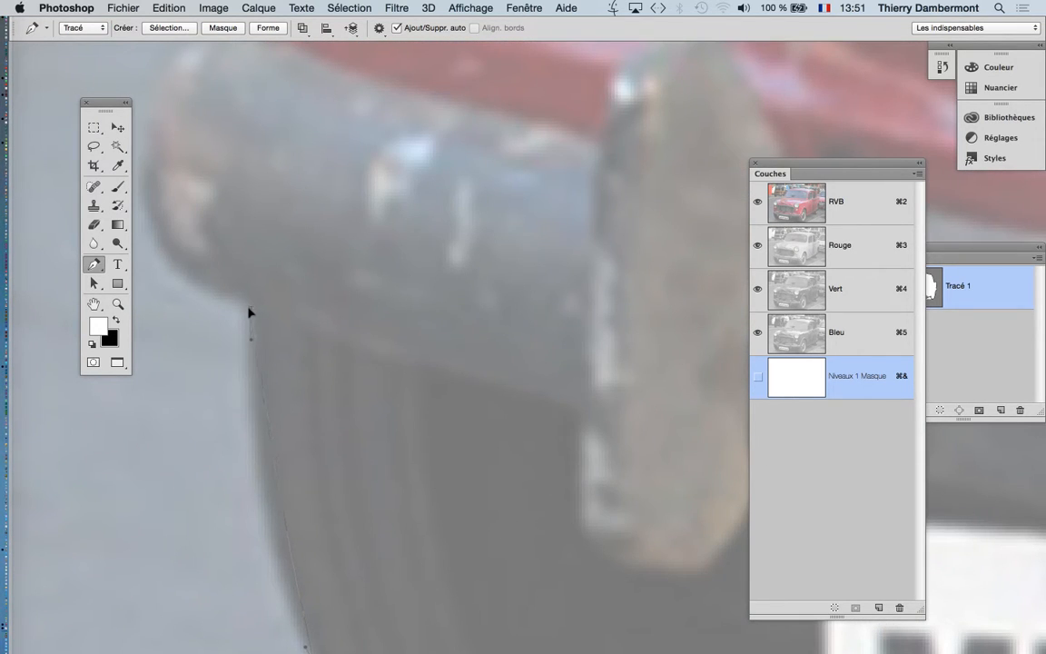
drag(249, 307, 250, 343)
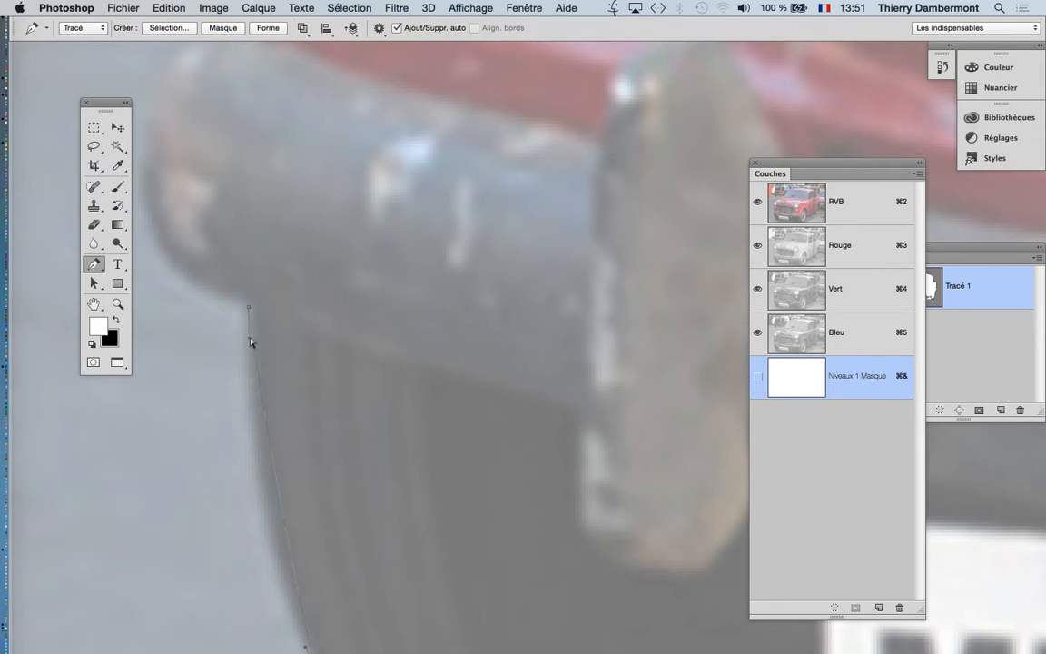
click(251, 437)
- Curve the path around the rounded end of the front bumper up to where it meets the red bodywork
drag(247, 278, 226, 304)
scroll(305, 322, down, 3)
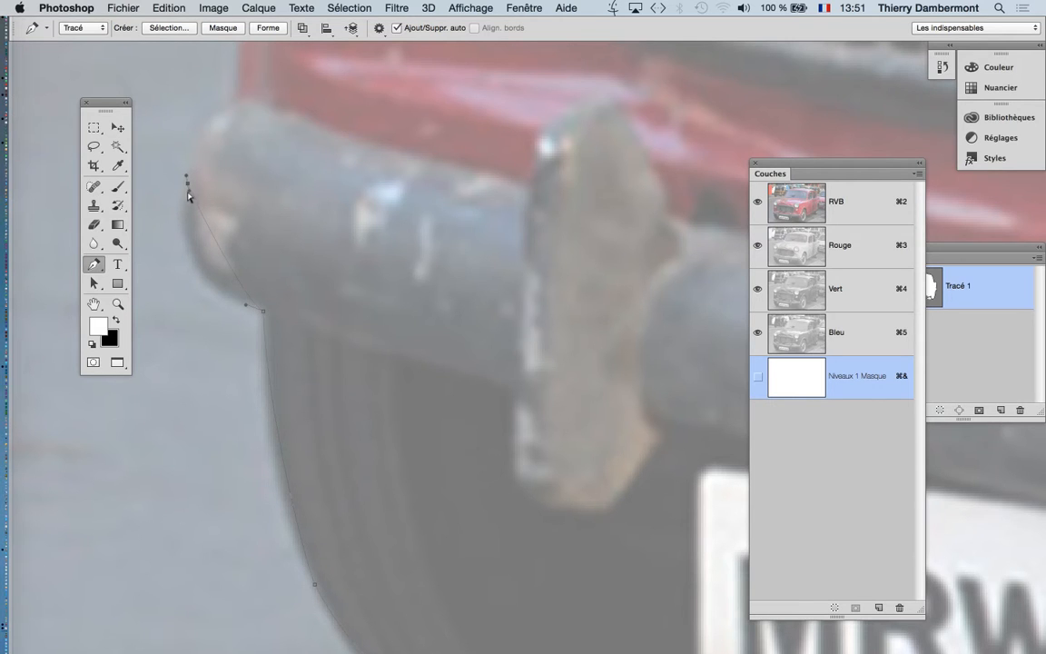
click(175, 257)
drag(238, 99, 204, 113)
scroll(281, 165, down, 2)
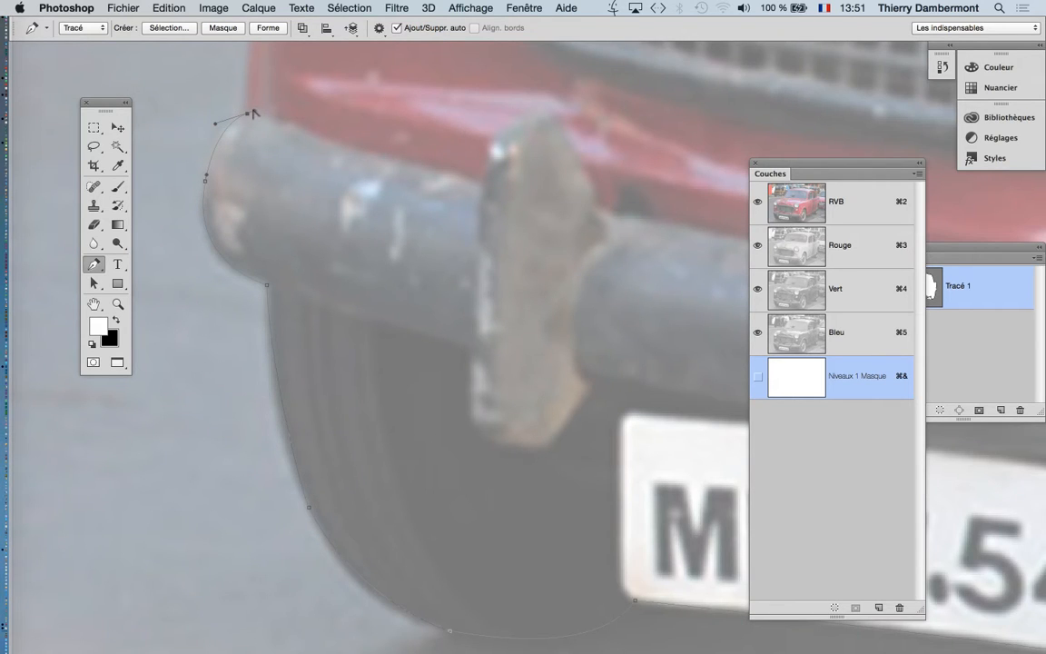
- Continue the path up the edge of the front bodywork and around the outer rim of the headlight
scroll(334, 187, up, 5)
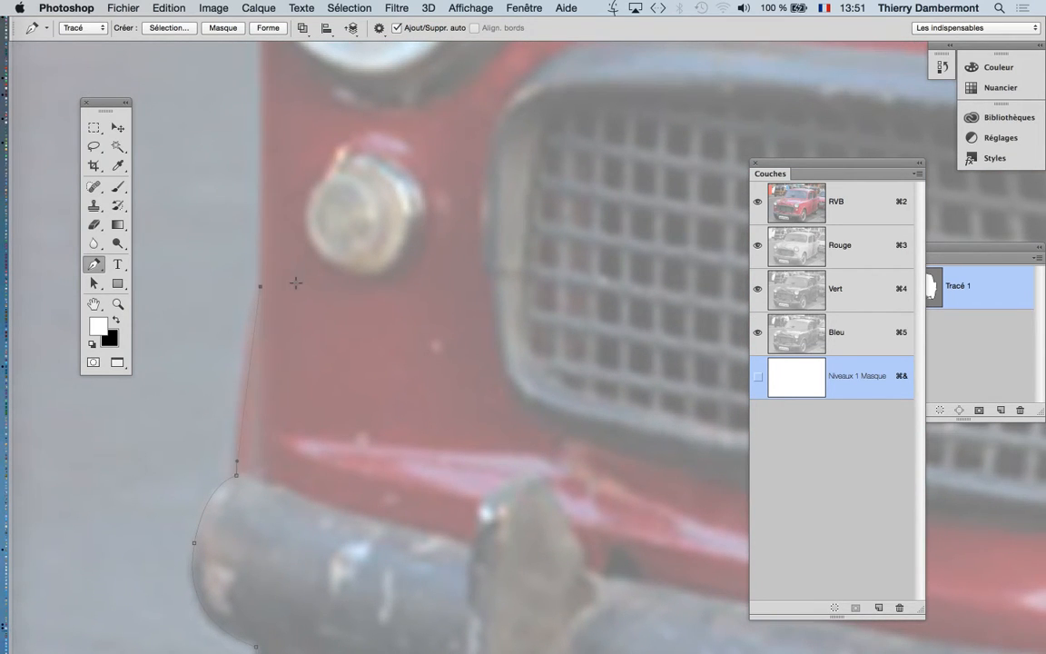
scroll(295, 283, down, 4)
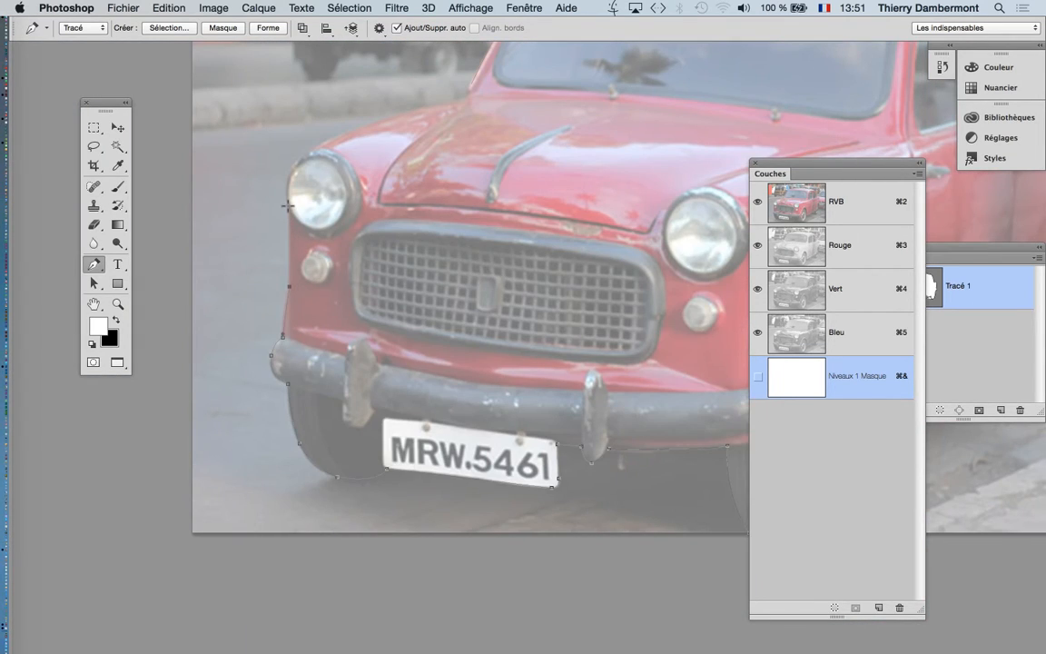
scroll(302, 154, up, 3)
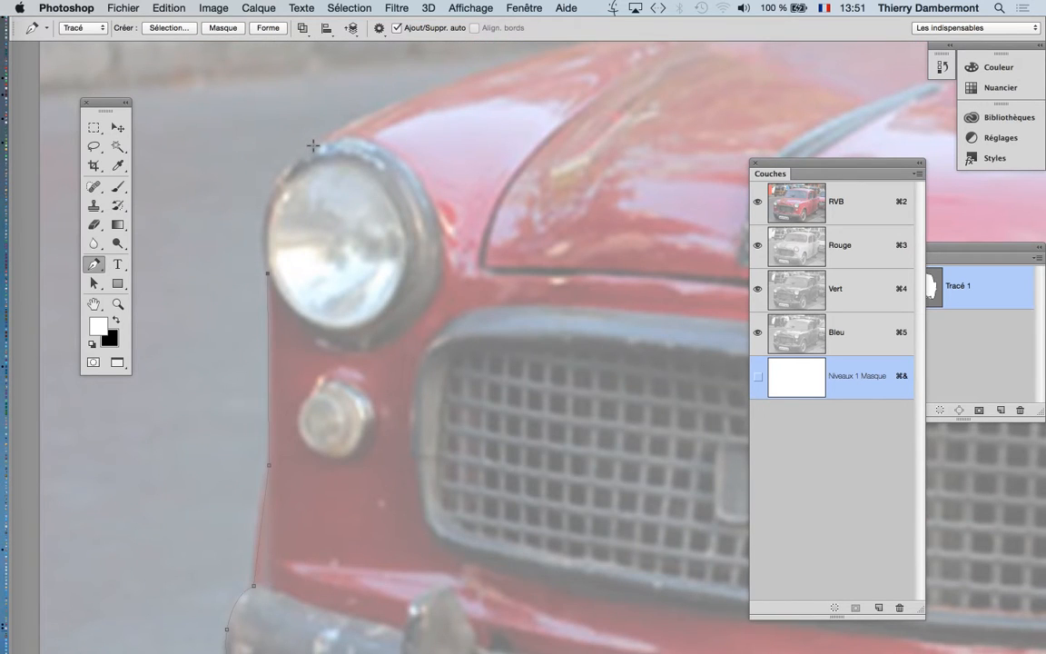
click(312, 145)
drag(310, 147, 246, 180)
- Continue the path along the wing and bonnet edge and close it at the base of the windscreen pillar
drag(403, 150, 278, 324)
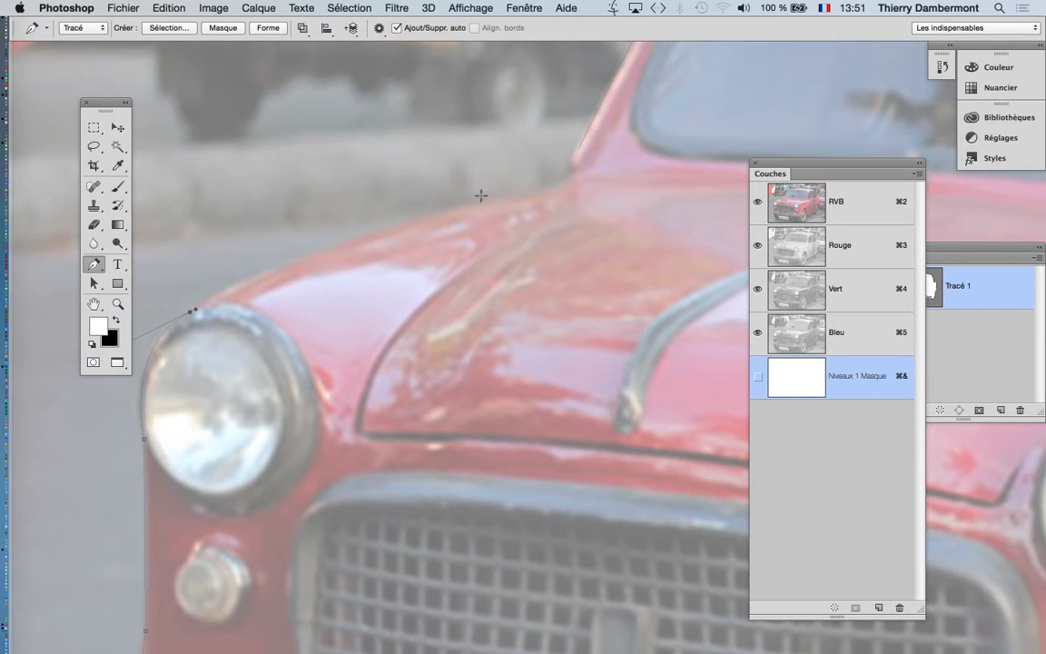
drag(492, 197, 291, 236)
click(572, 177)
- Bring the whole car into view and move the Channels panel clear of its rear end
scroll(618, 168, down, 5)
scroll(614, 180, down, 3)
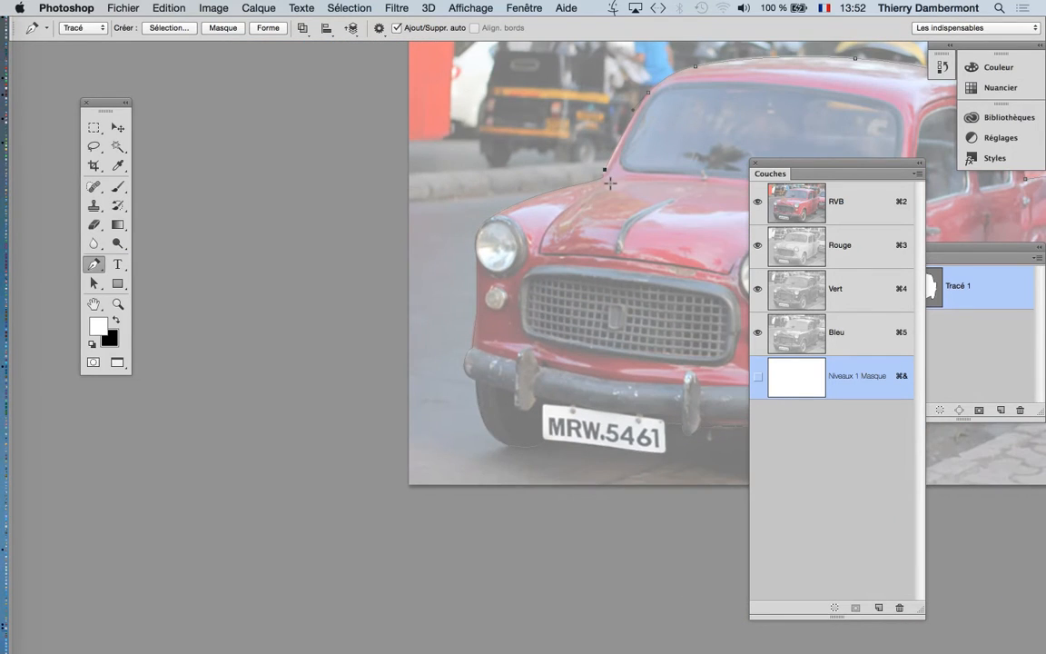
drag(564, 205, 337, 215)
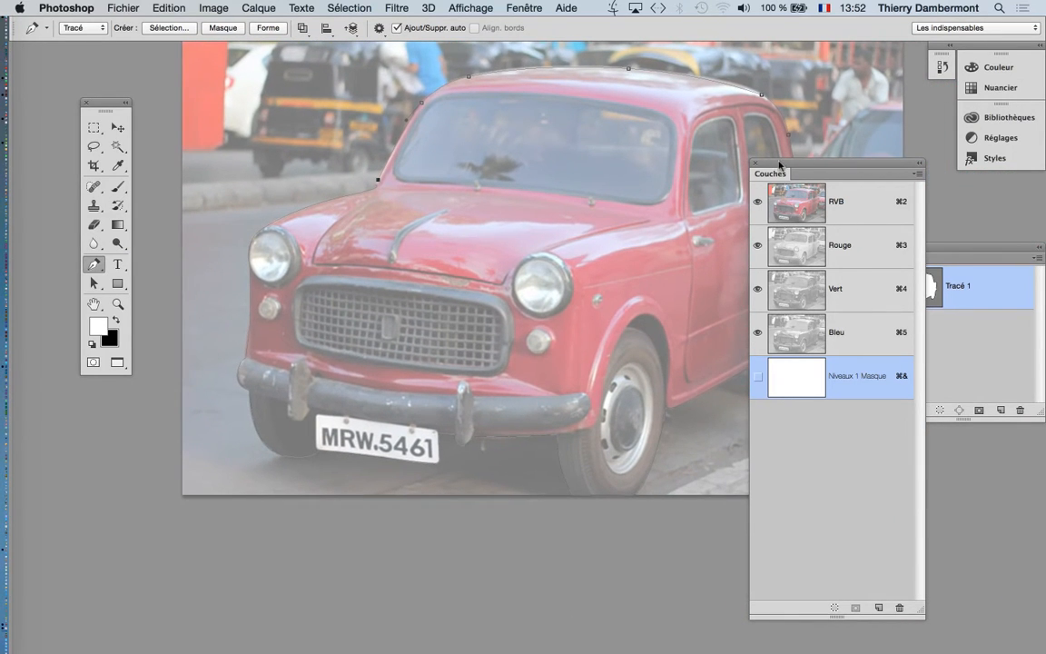
drag(769, 173, 883, 201)
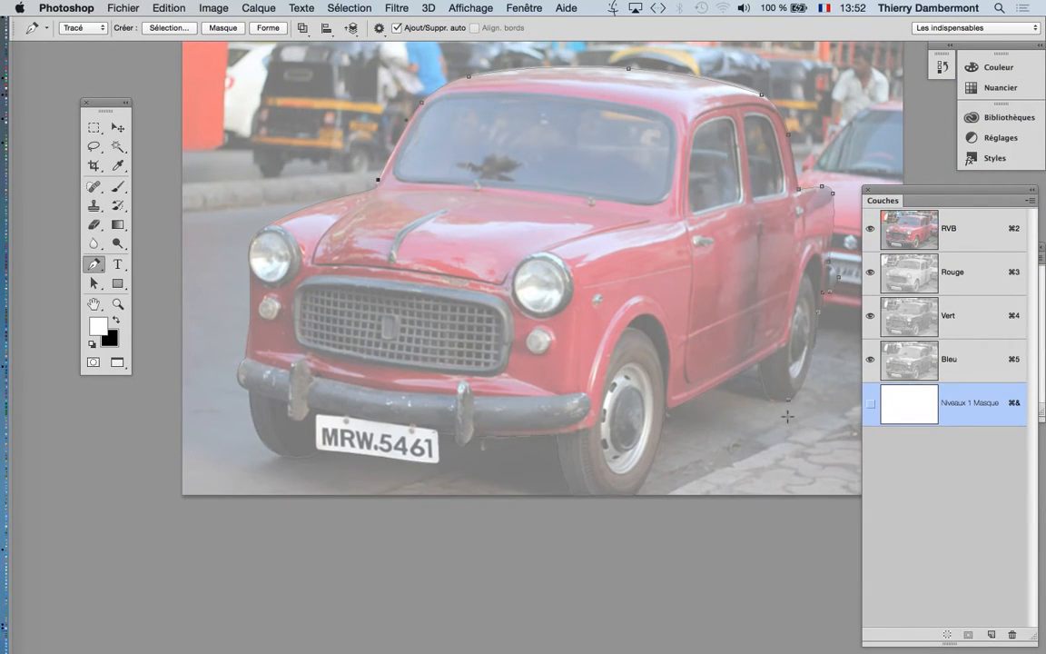
- Correct the path's curve around the bottom of the rear tyre and deselect the path
scroll(786, 416, up, 8)
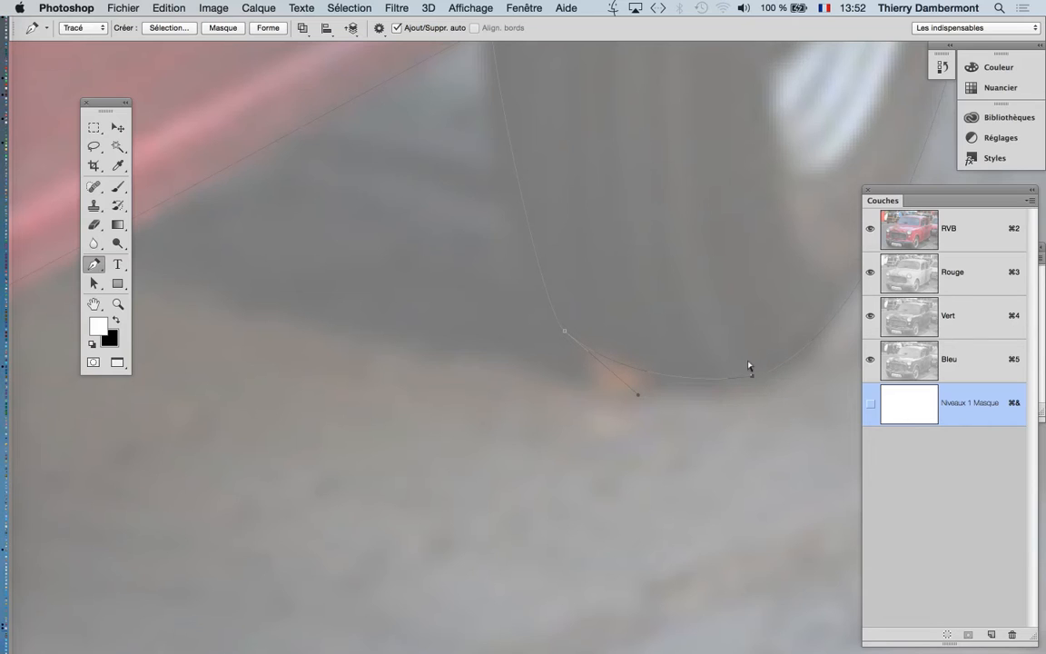
scroll(778, 389, up, 2)
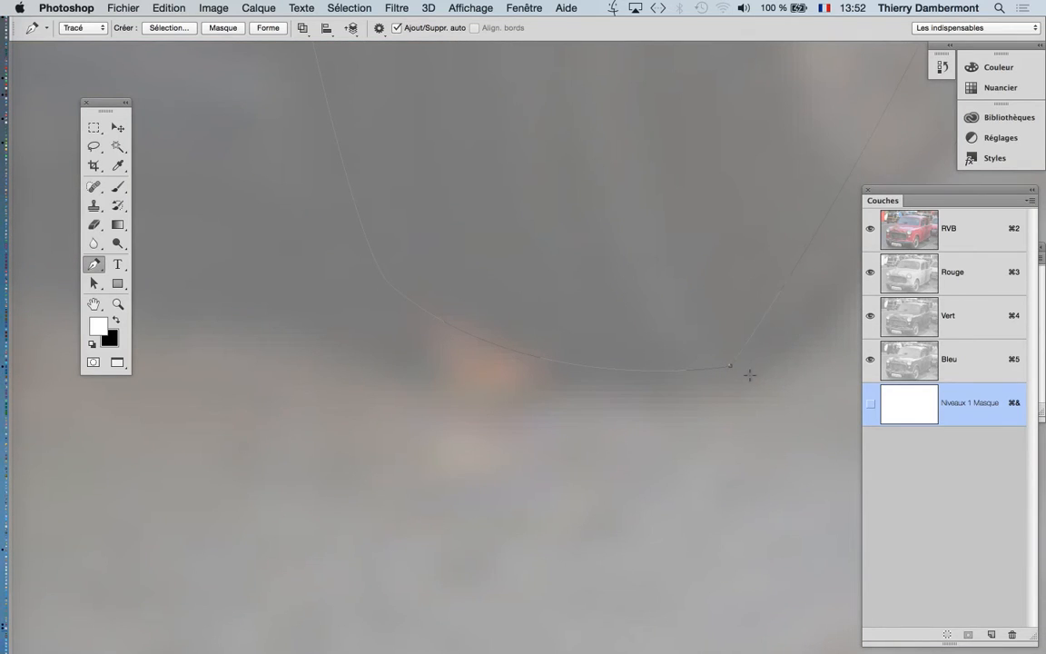
drag(749, 374, 741, 394)
super+click(736, 372)
scroll(626, 406, down, 5)
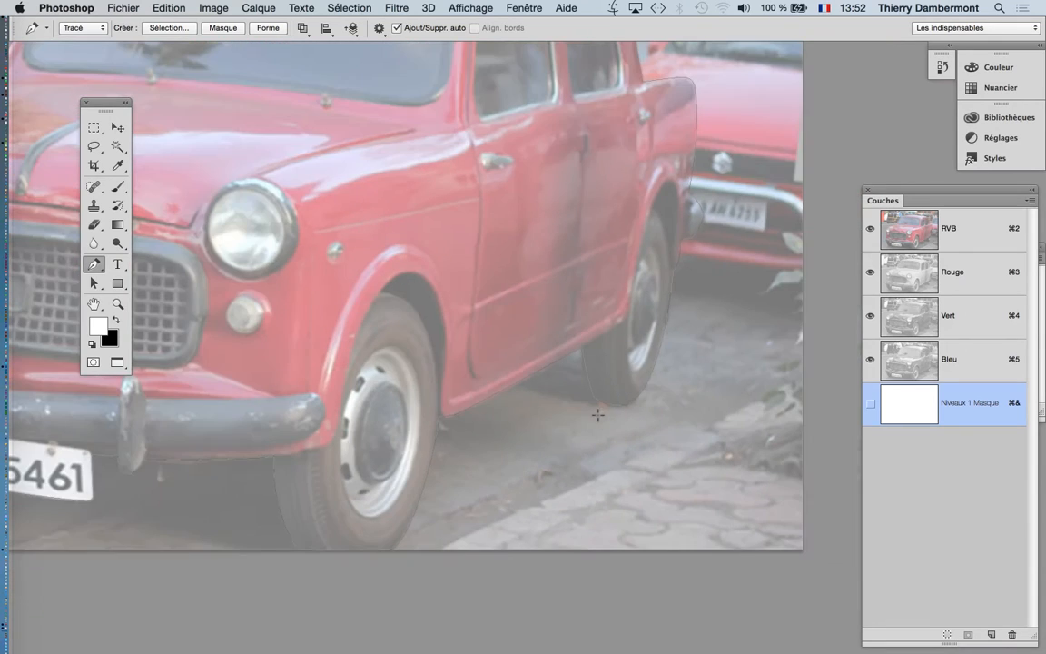
- Add an anchor point low on the windscreen pillar and fit the path to its junction with the bonnet
drag(405, 334, 702, 465)
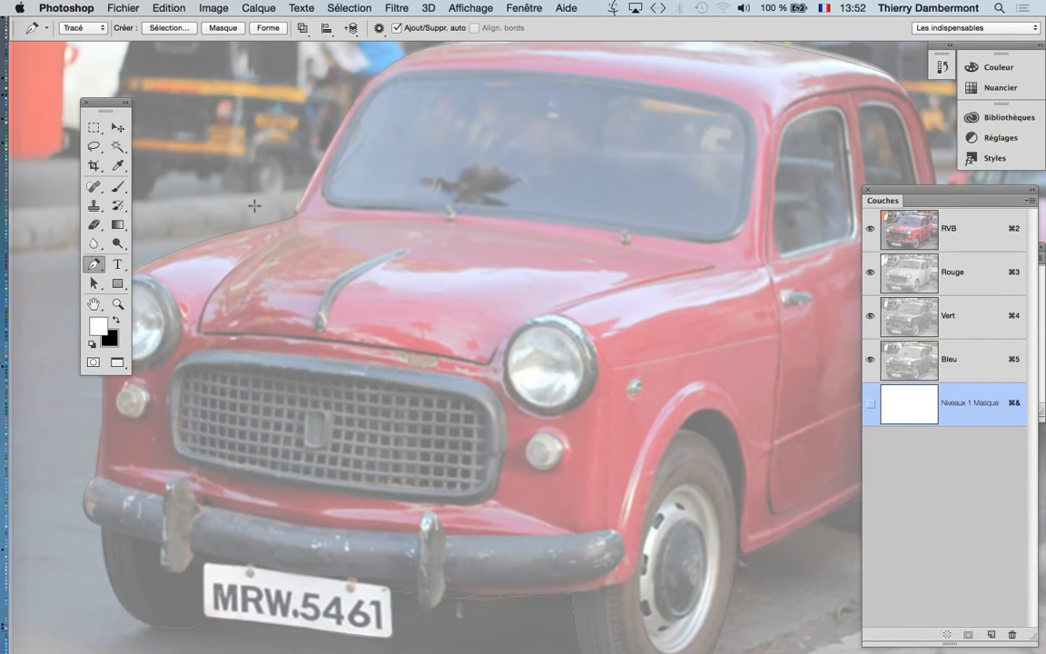
scroll(254, 206, up, 5)
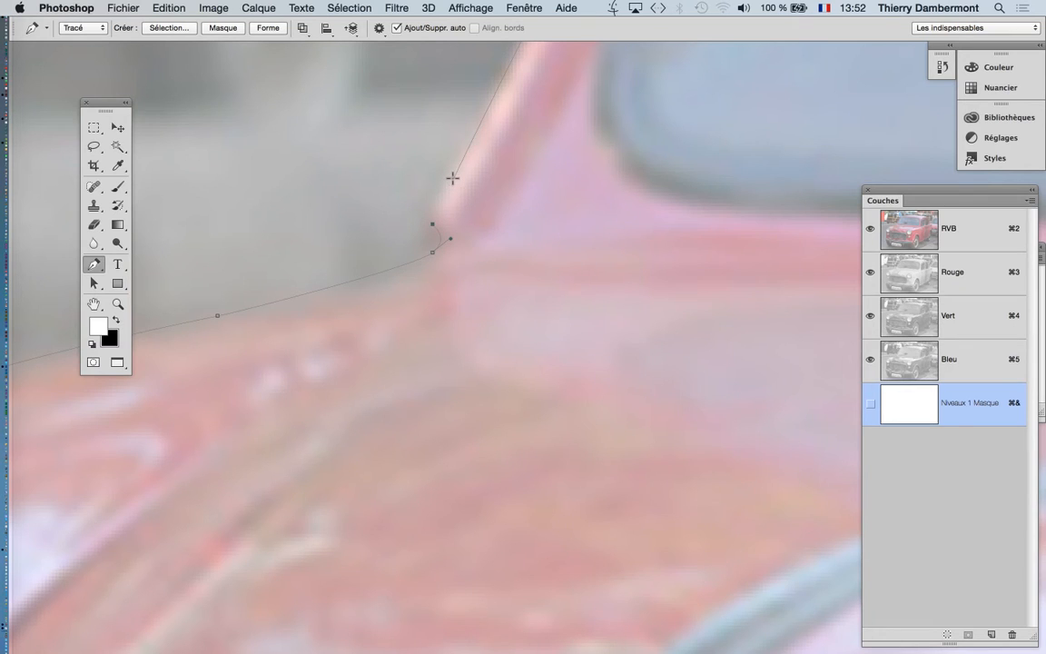
drag(452, 178, 474, 145)
super+click(486, 192)
scroll(544, 226, down, 10)
scroll(546, 287, down, 5)
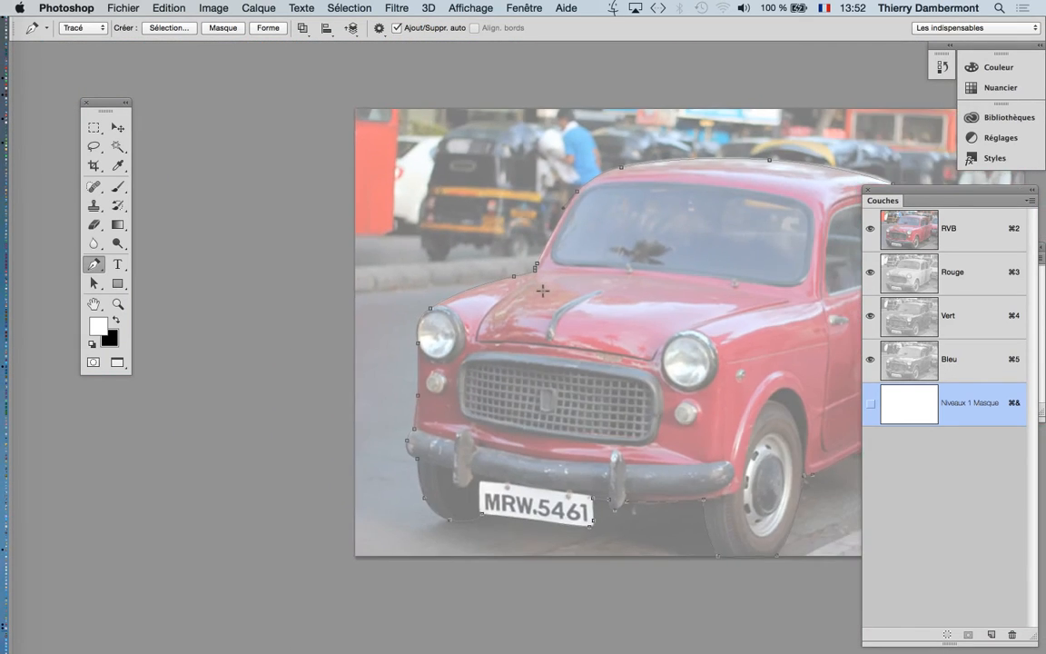
- Save the document as 3366-old-car-vintage.psd in Photoshop format with layers, the ICC profile and maximised compatibility
drag(640, 324, 390, 256)
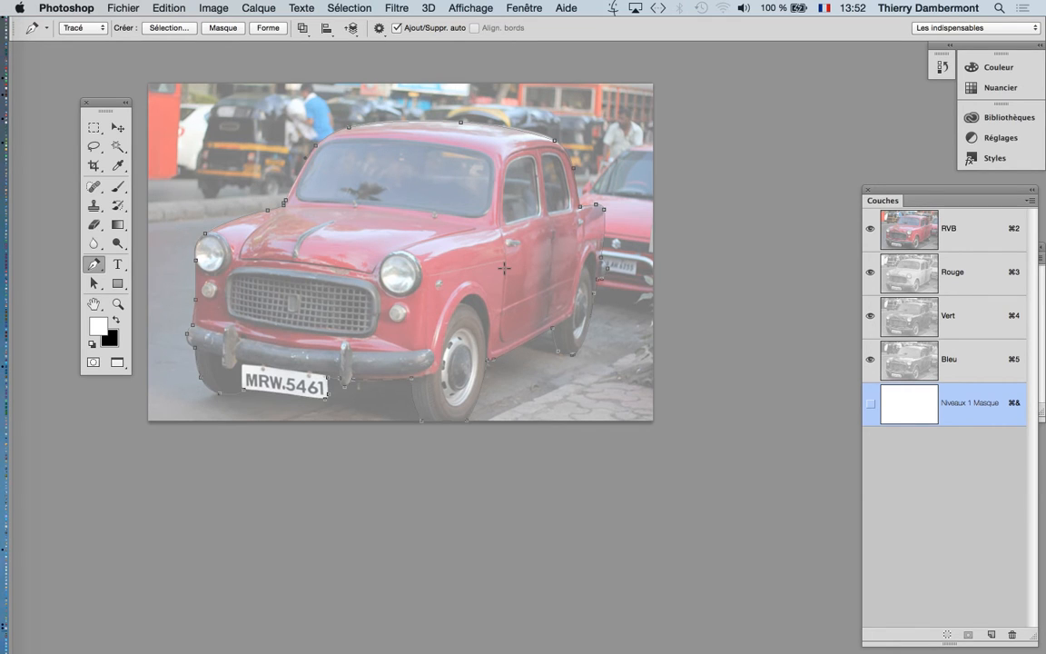
click(130, 8)
click(160, 156)
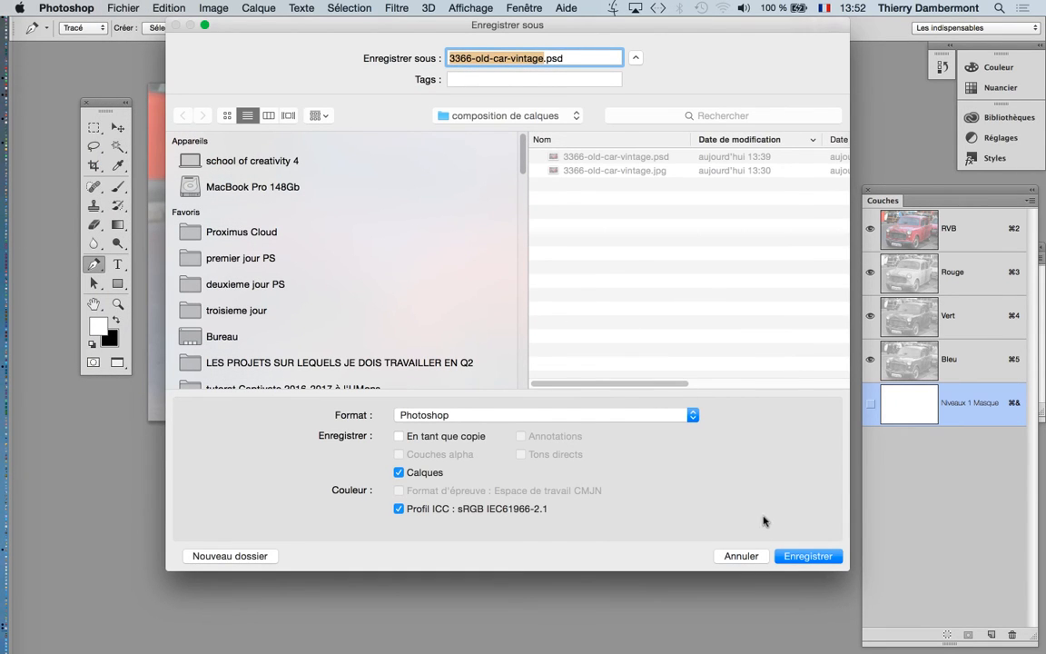
click(804, 556)
key(Return)
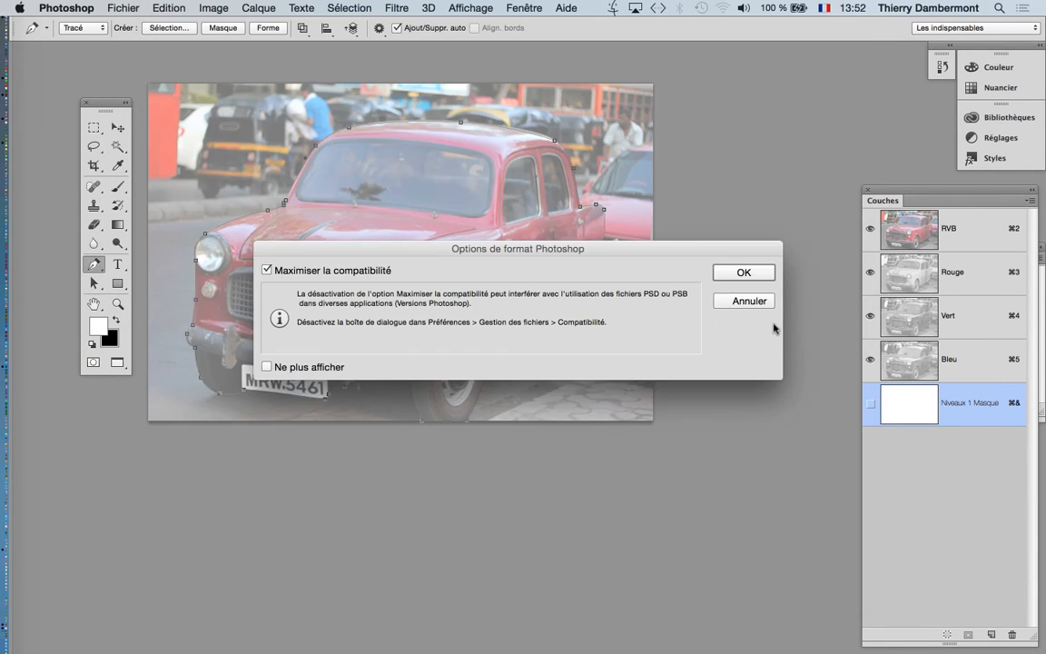
click(753, 268)
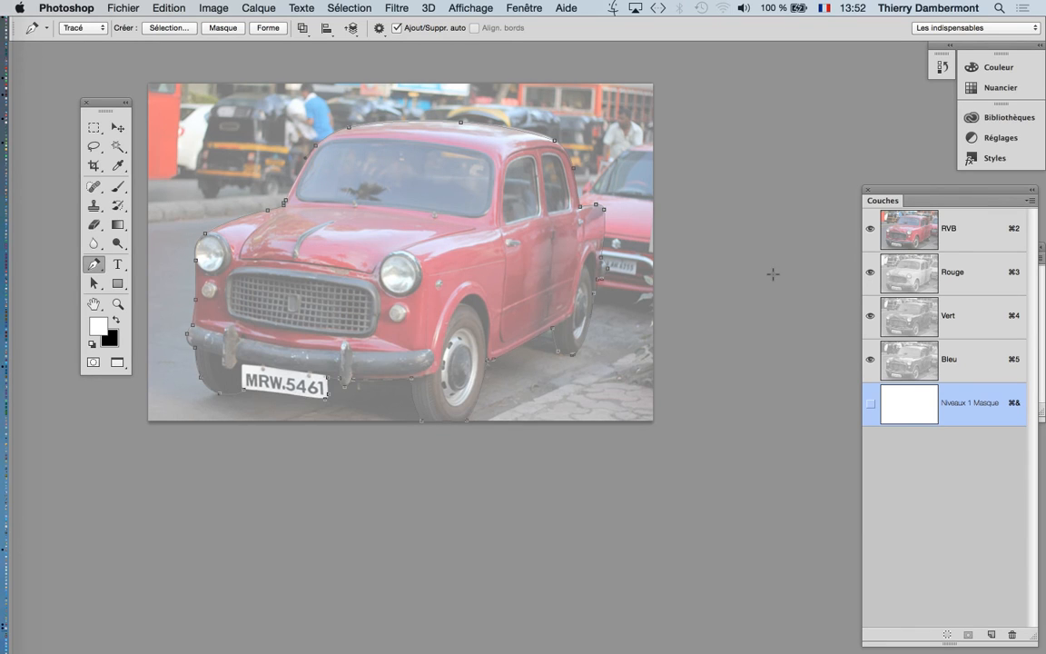